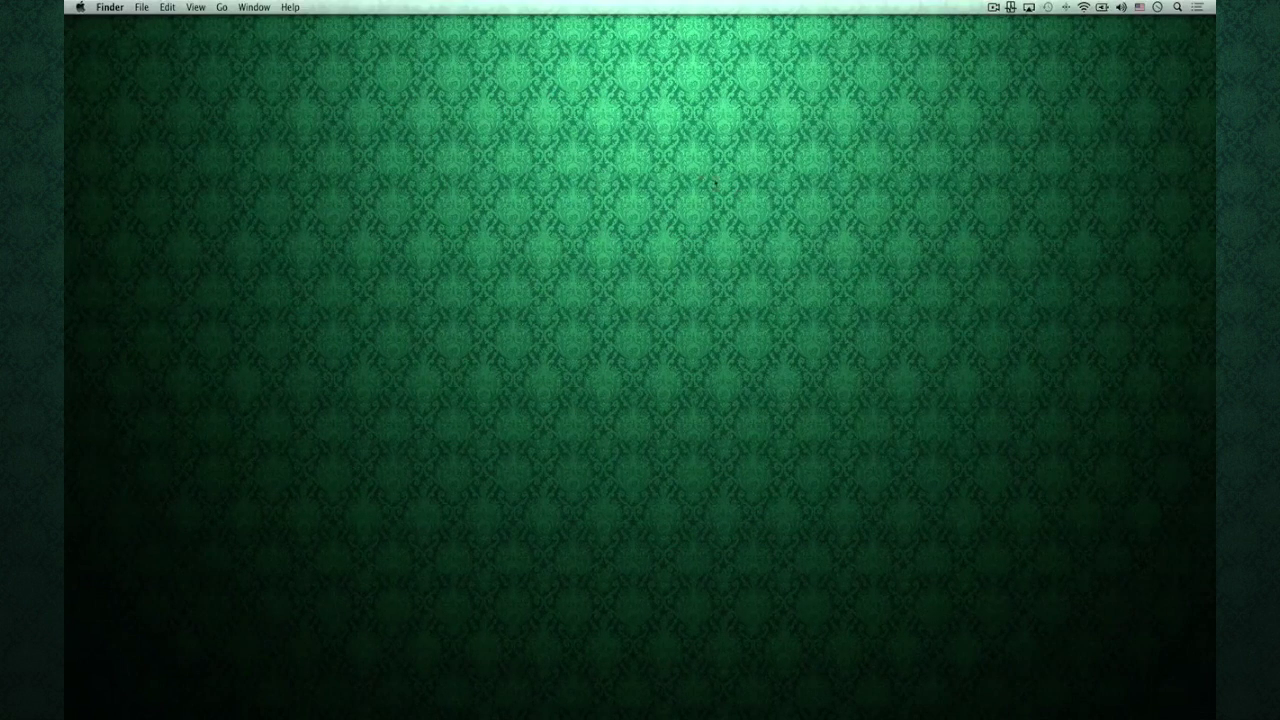
Step: Switch to the minimized App Store window and minimize the Final Cut Pro window behind it
{"action": "mouse_move", "coordinate": [973, 690]}
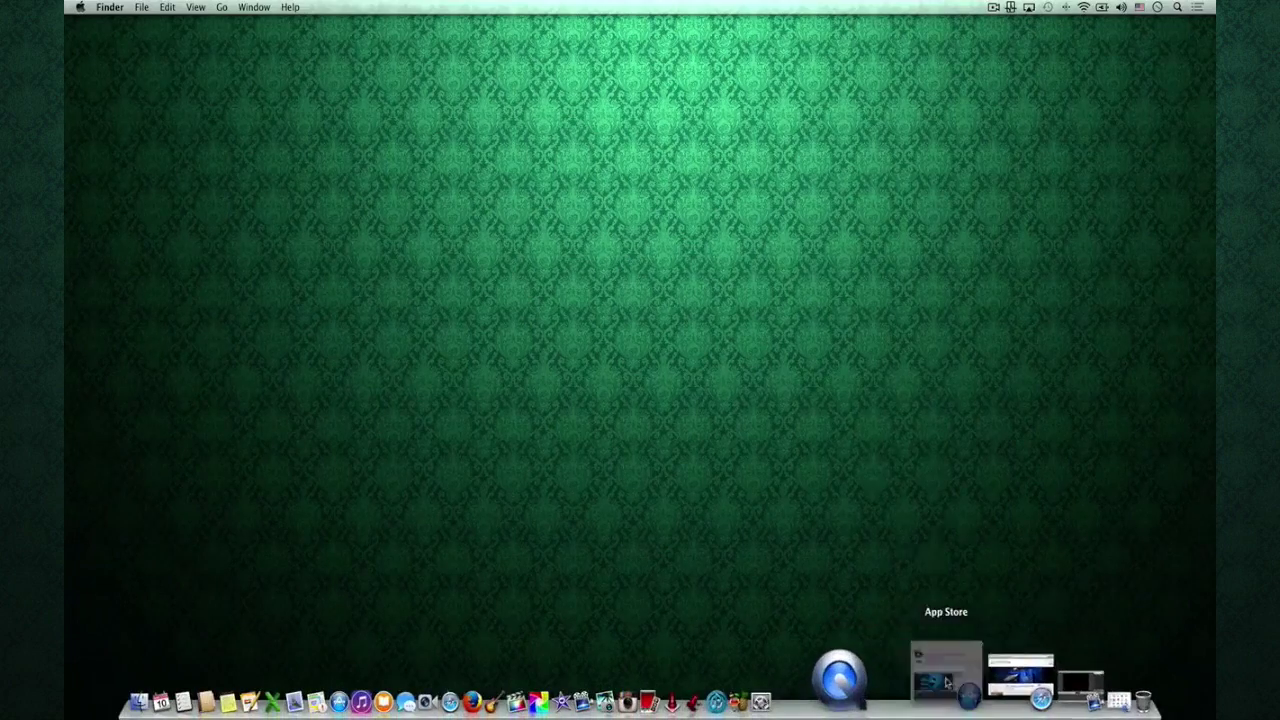
{"action": "left_click", "coordinate": [943, 675]}
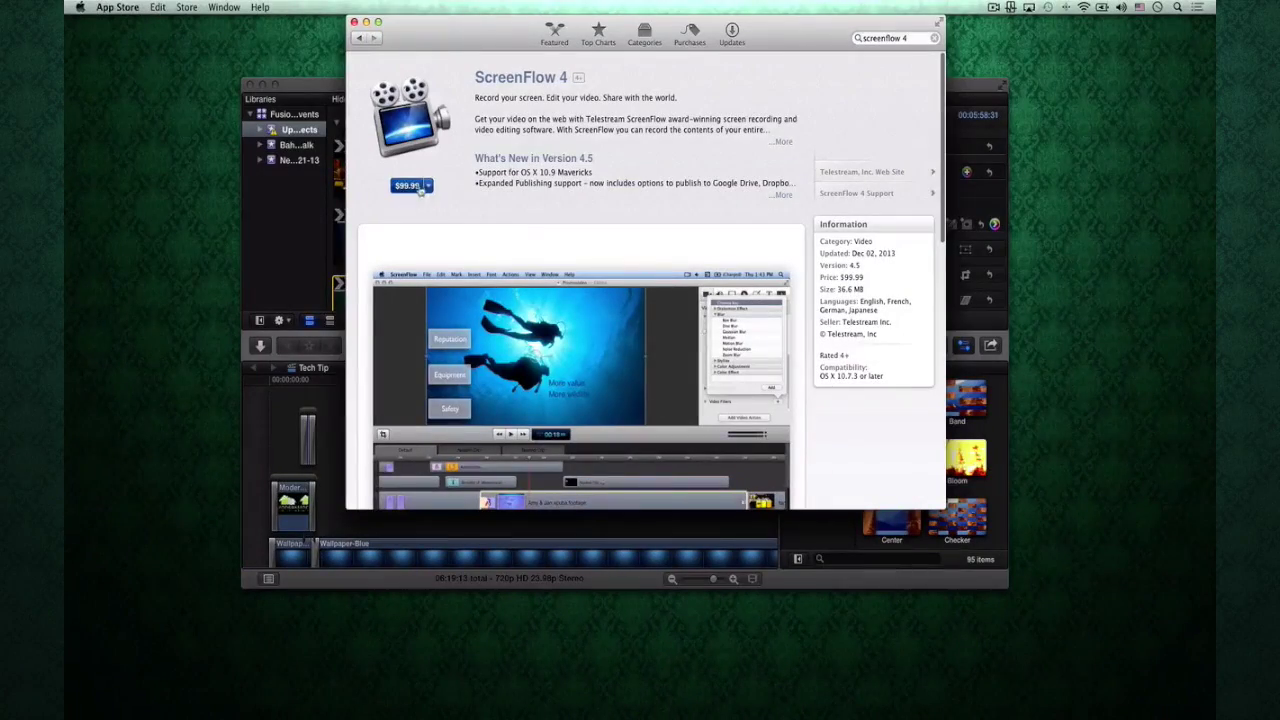
{"action": "left_click", "coordinate": [263, 87]}
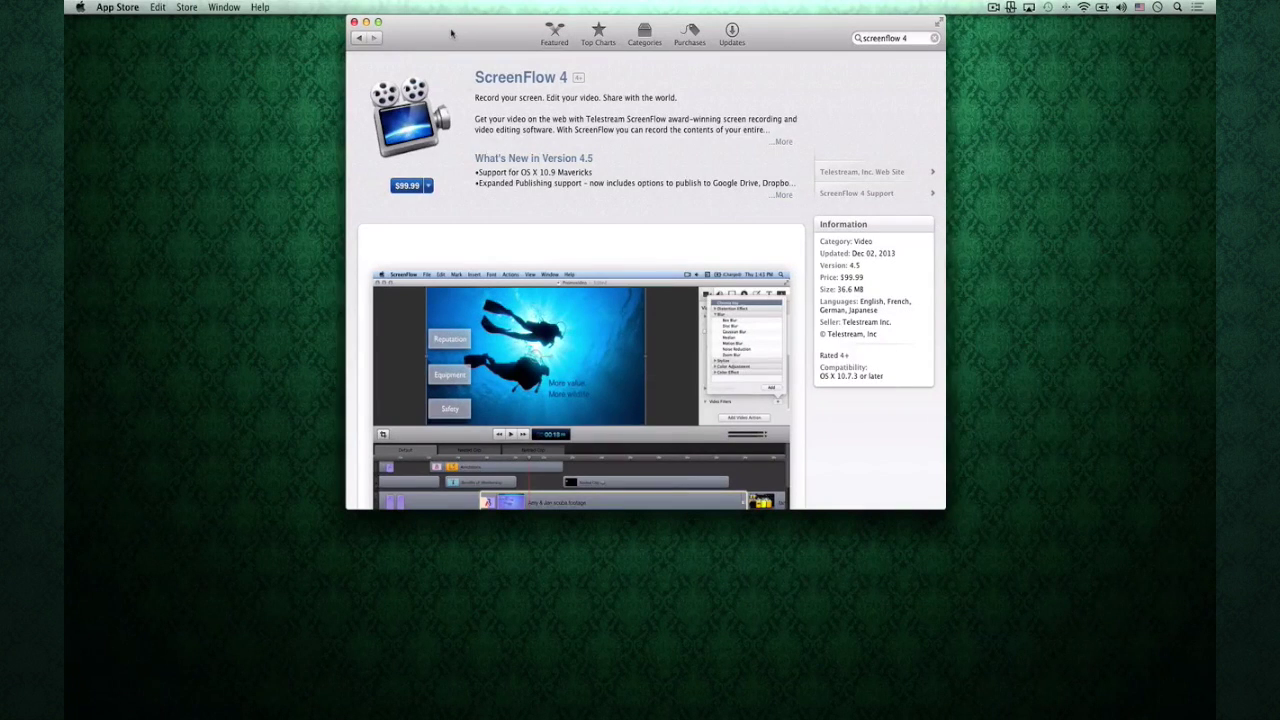
Step: Look over the ScreenFlow 4 product page and close the App Store window
{"action": "scroll", "coordinate": [477, 215], "scroll_direction": "down", "scroll_amount": 2}
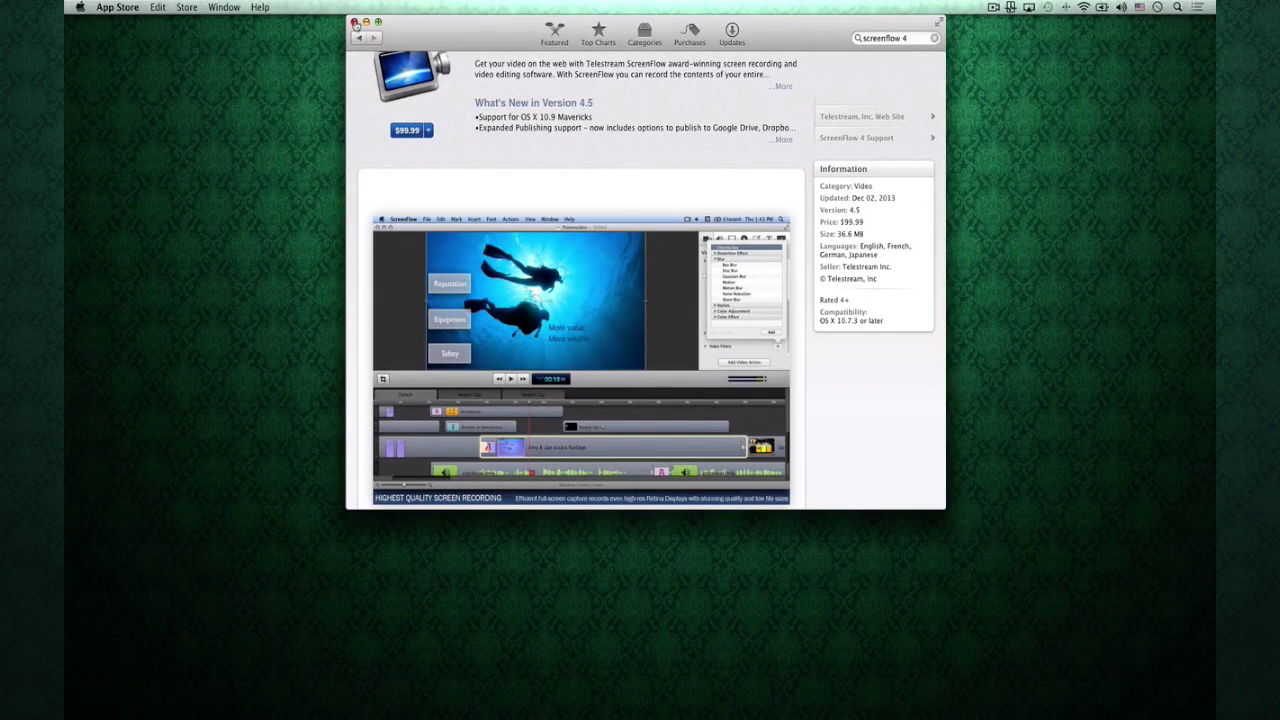
{"action": "scroll", "coordinate": [451, 152], "scroll_direction": "up", "scroll_amount": 2}
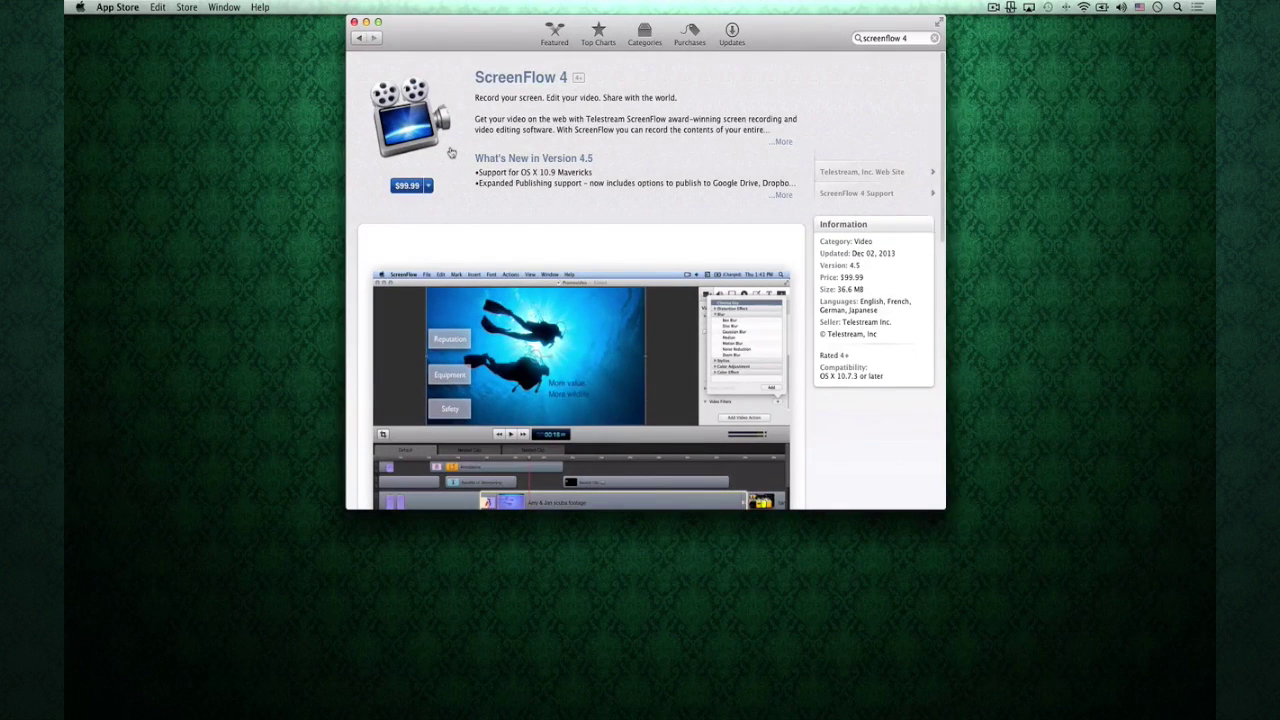
{"action": "scroll", "coordinate": [451, 152], "scroll_direction": "down", "scroll_amount": 3}
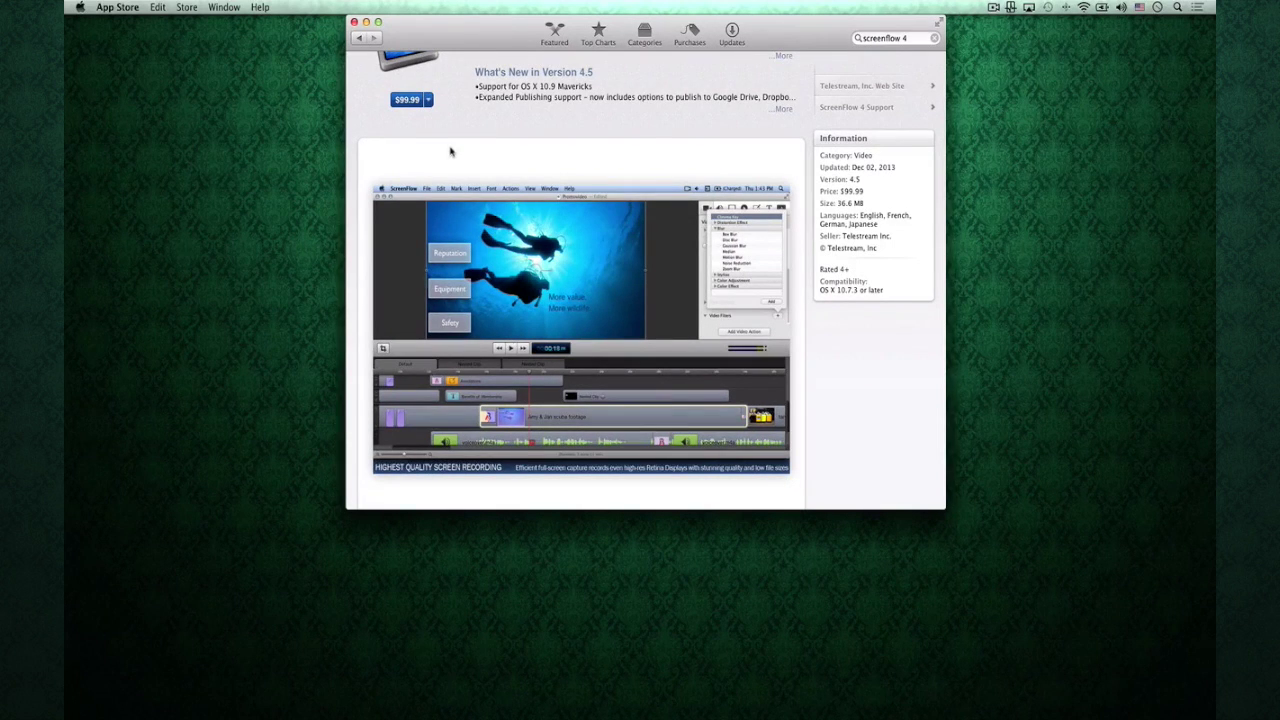
{"action": "scroll", "coordinate": [440, 146], "scroll_direction": "up", "scroll_amount": 4}
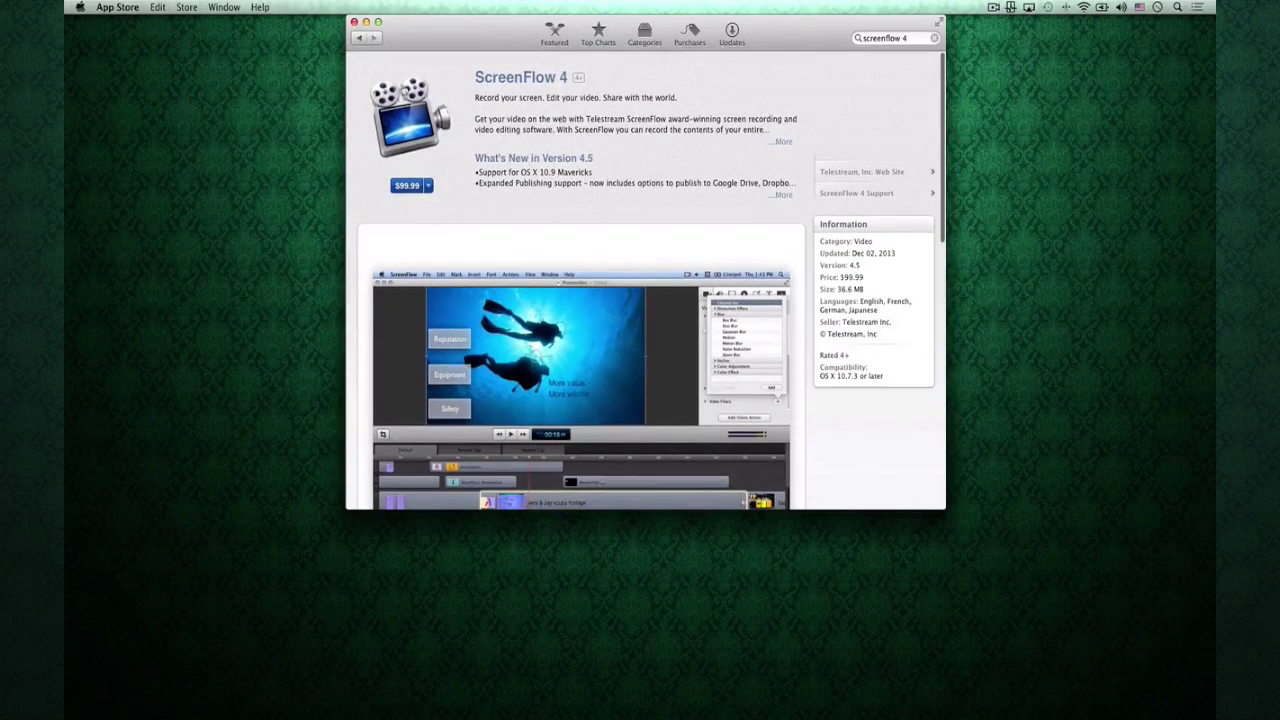
{"action": "left_click", "coordinate": [354, 22]}
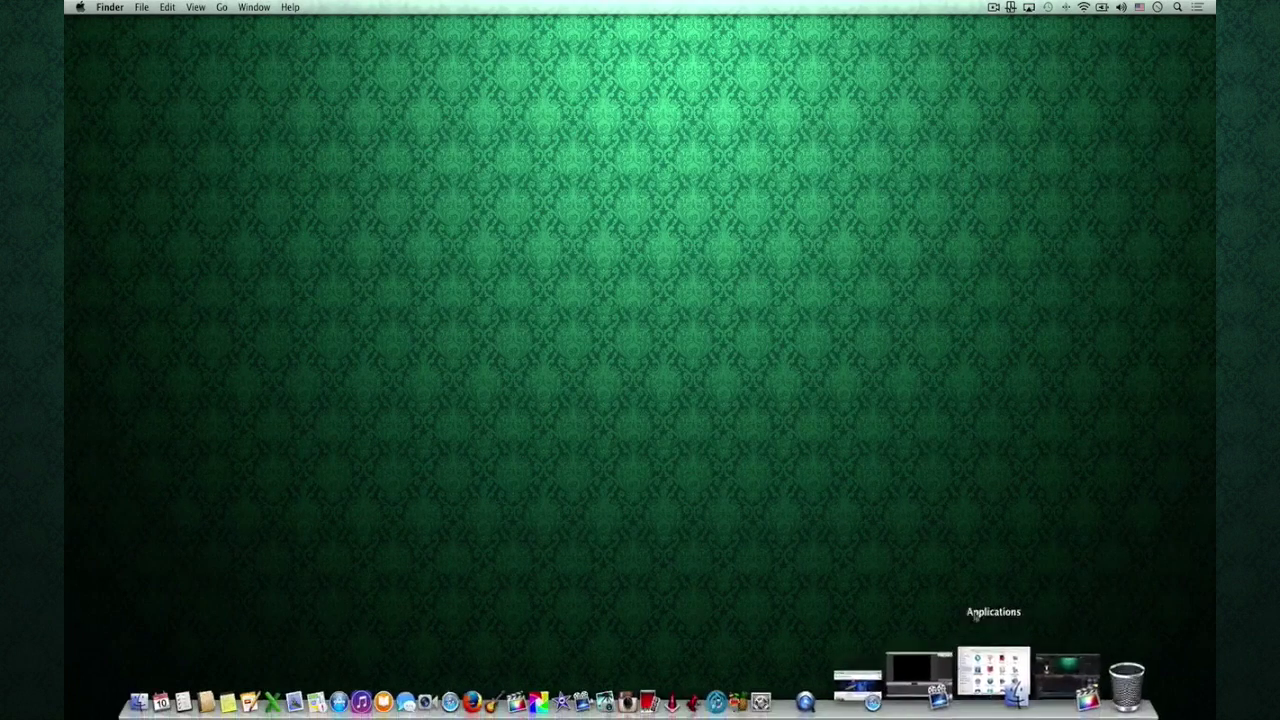
Step: Restore the minimized Applications folder window, launch QuickTime Player from it and minimize the folder window
{"action": "mouse_move", "coordinate": [1012, 717]}
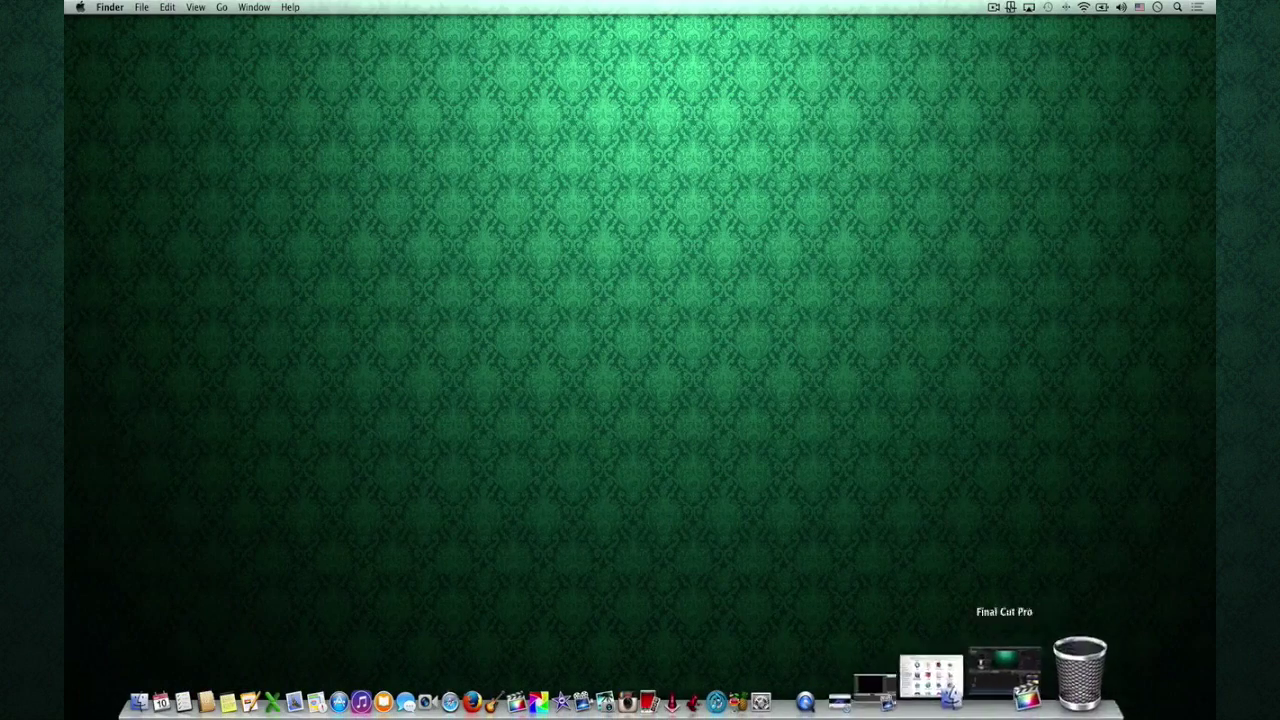
{"action": "left_click", "coordinate": [990, 678]}
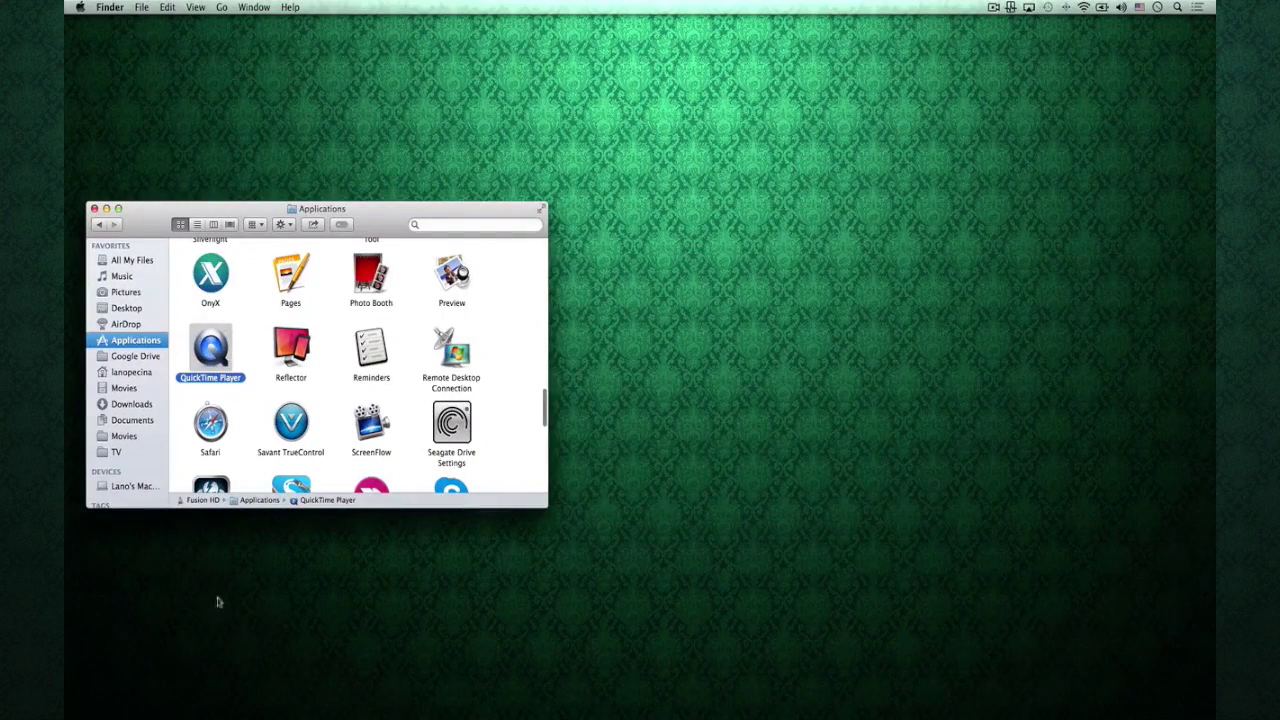
{"action": "mouse_move", "coordinate": [228, 716]}
{"action": "double_click", "coordinate": [210, 350]}
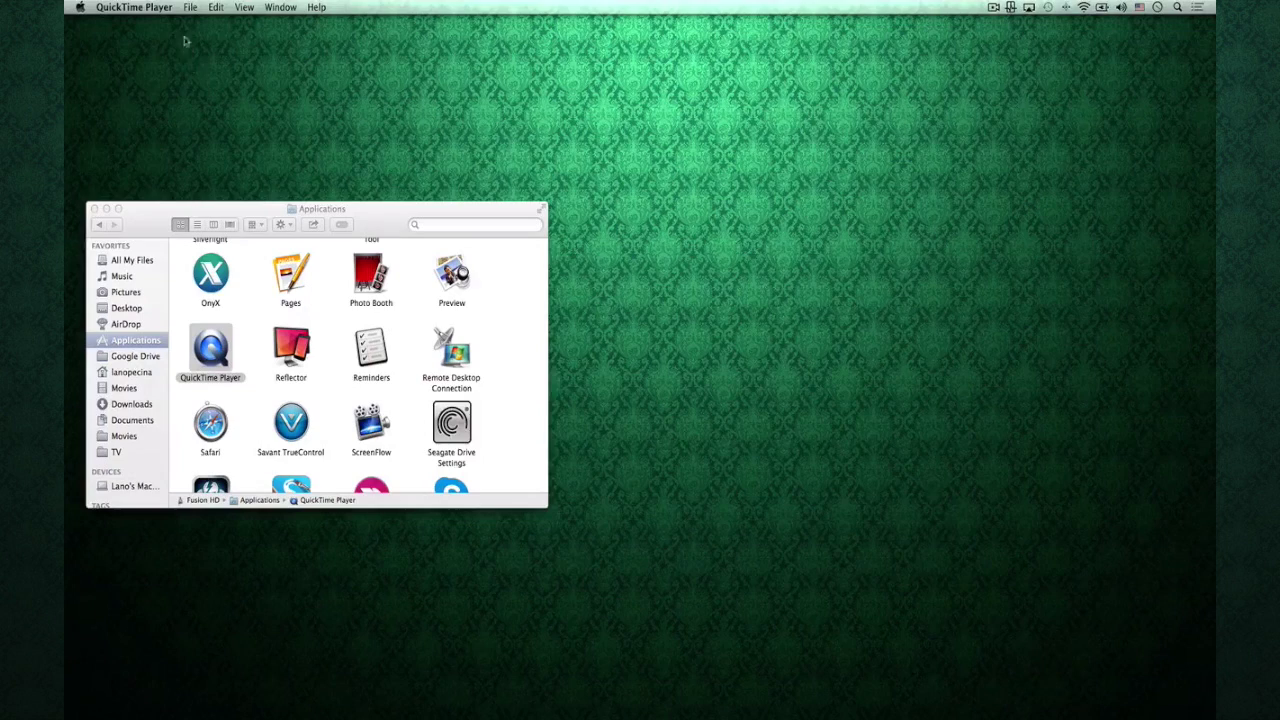
{"action": "left_click", "coordinate": [106, 209]}
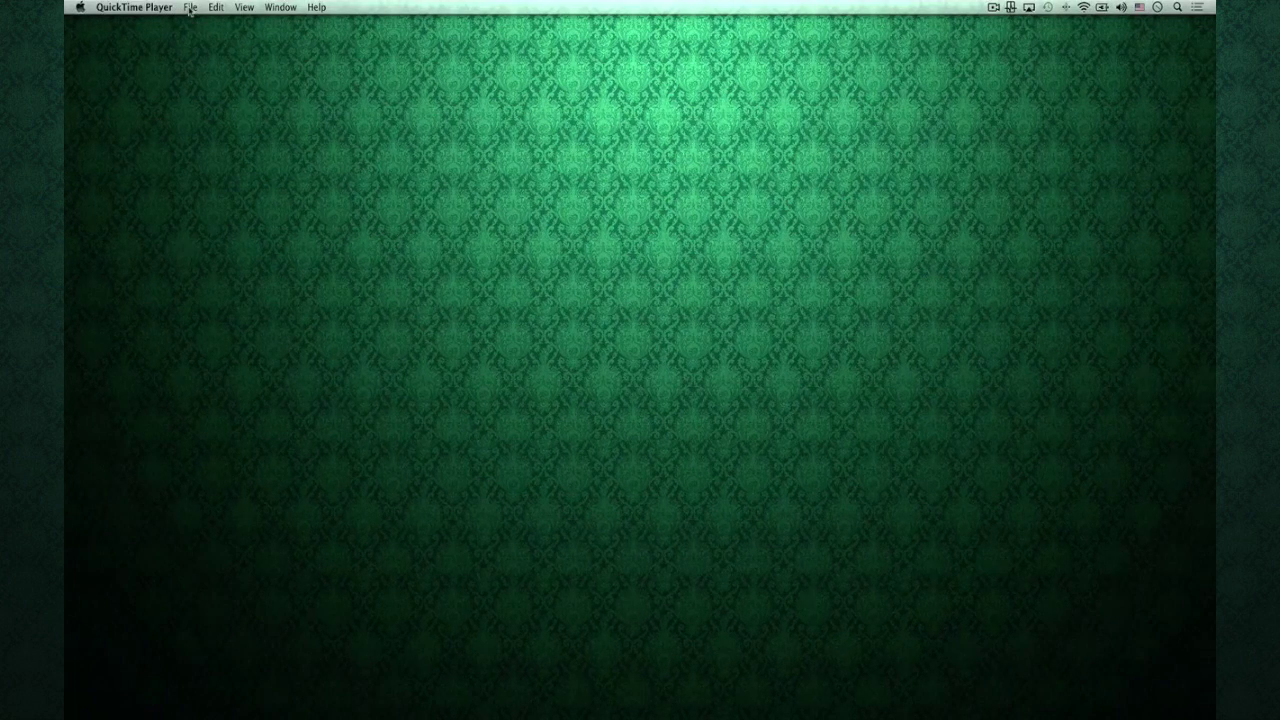
Step: Create a new screen recording, keep its monitoring volume at minimum and review the microphone and mouse-click options
{"action": "left_click", "coordinate": [189, 9]}
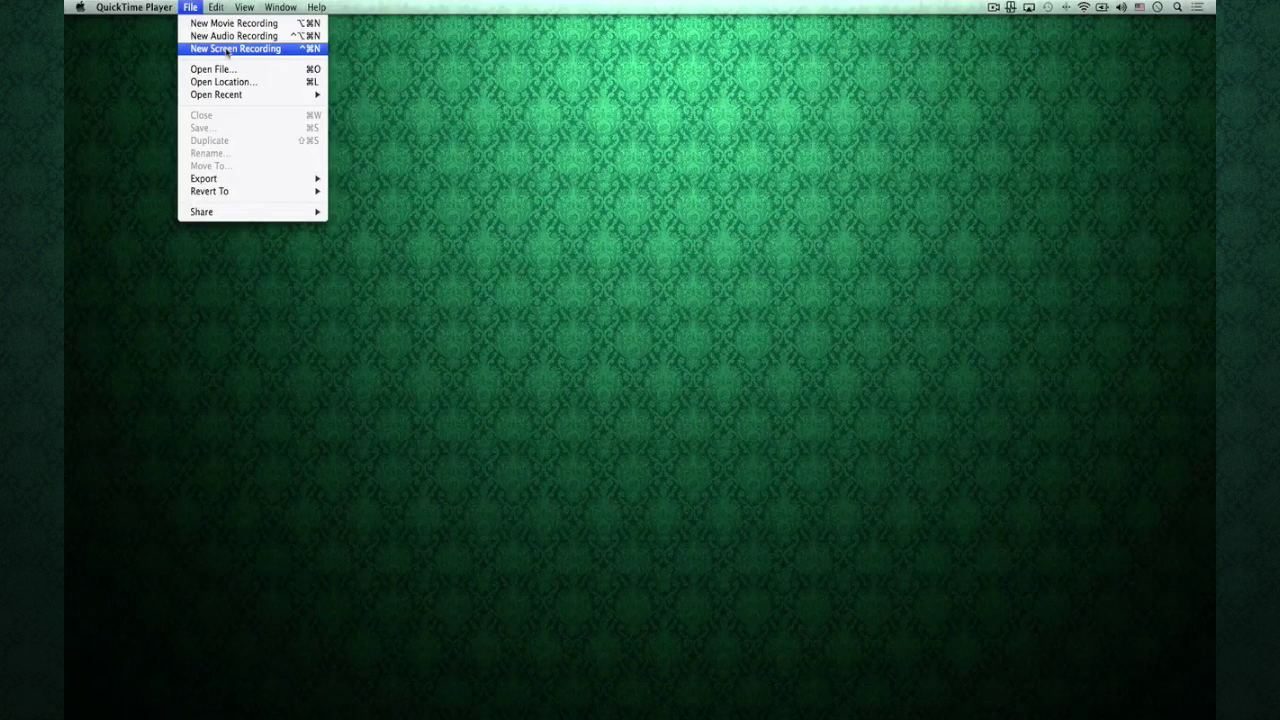
{"action": "left_click", "coordinate": [229, 52]}
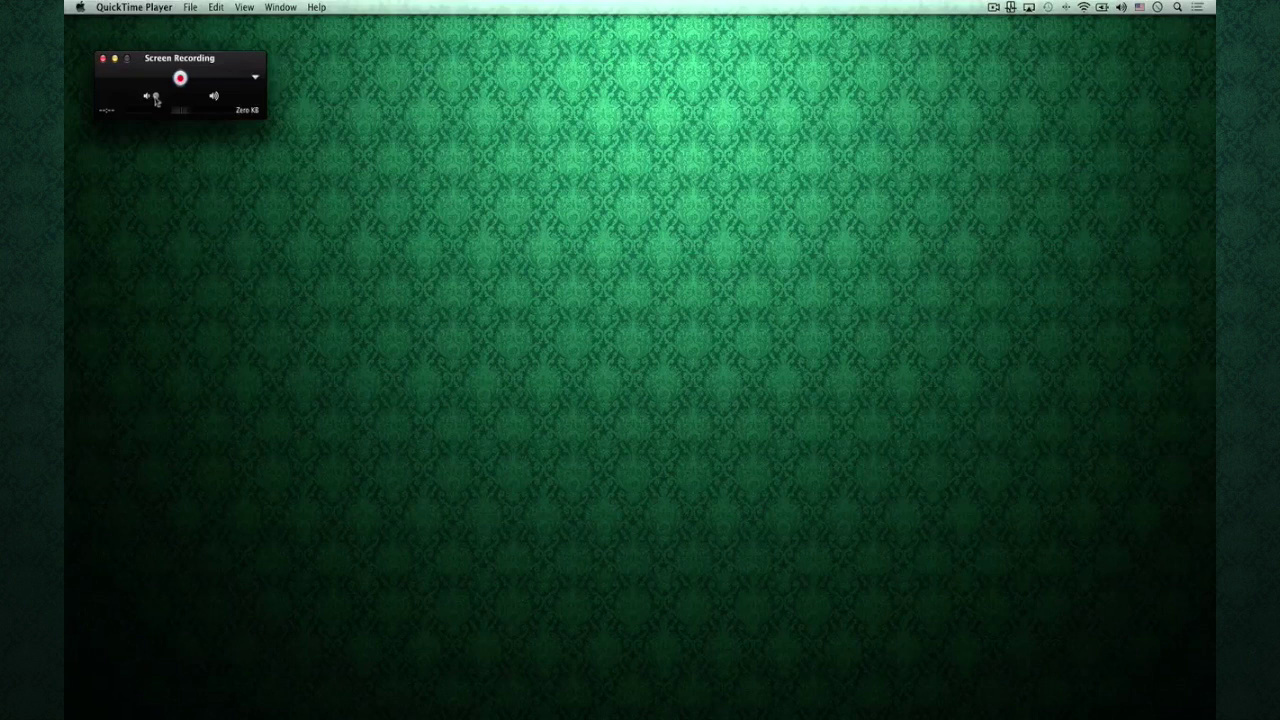
{"action": "mouse_move", "coordinate": [155, 98]}
{"action": "left_mouse_down"}
{"action": "mouse_move", "coordinate": [182, 98]}
{"action": "mouse_move", "coordinate": [150, 106]}
{"action": "left_mouse_up"}
{"action": "left_click", "coordinate": [256, 80]}
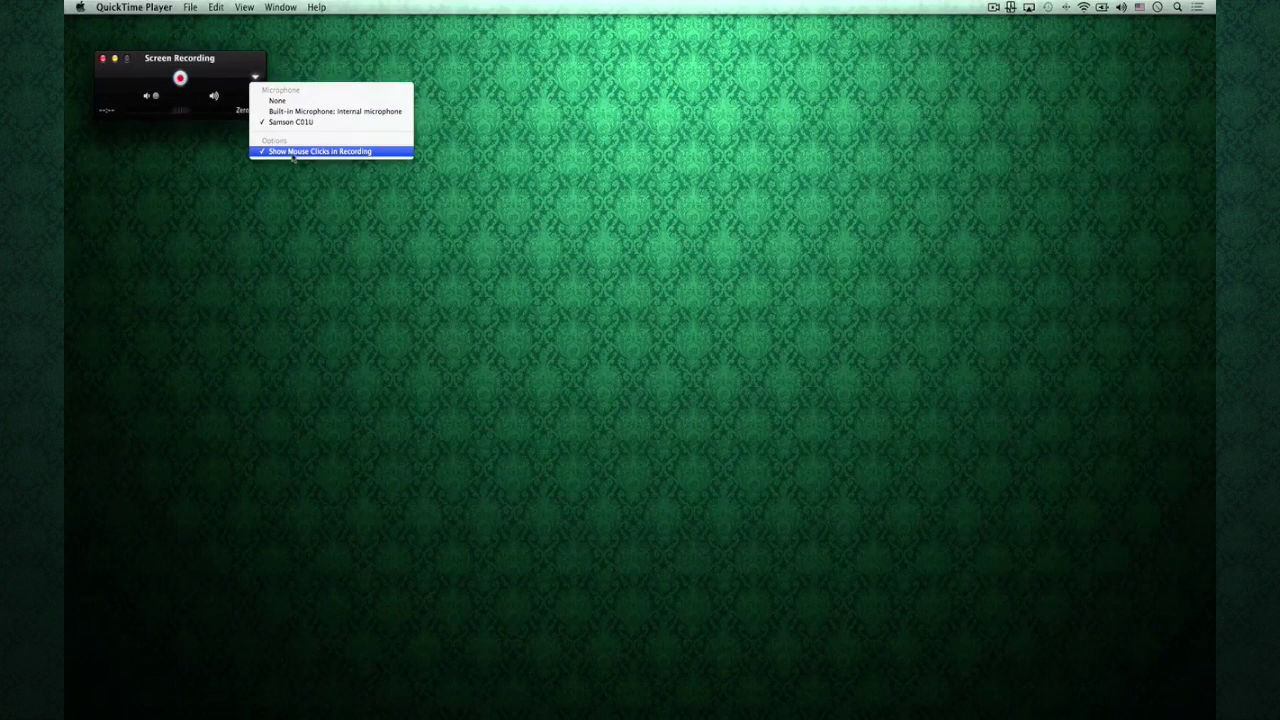
{"action": "left_click", "coordinate": [234, 83]}
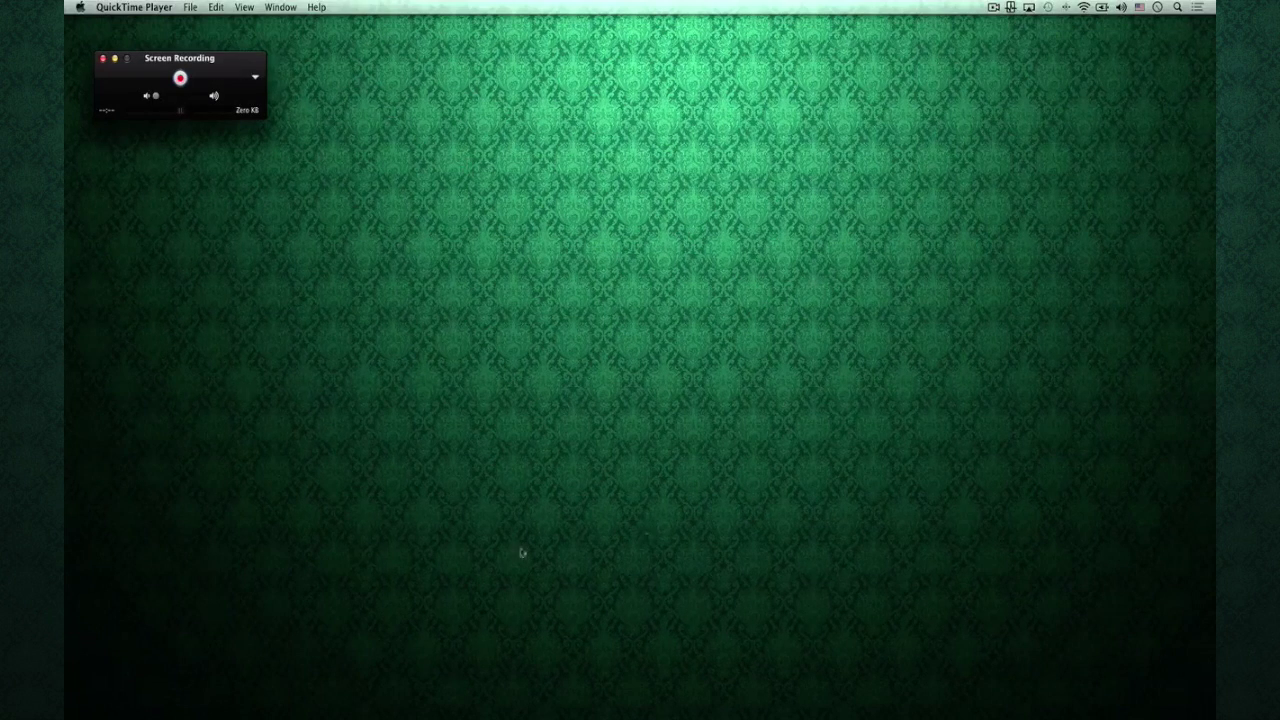
Step: Start recording the full screen and bring up the minimized Safari window with the Modern Home Systems site
{"action": "left_click", "coordinate": [180, 78]}
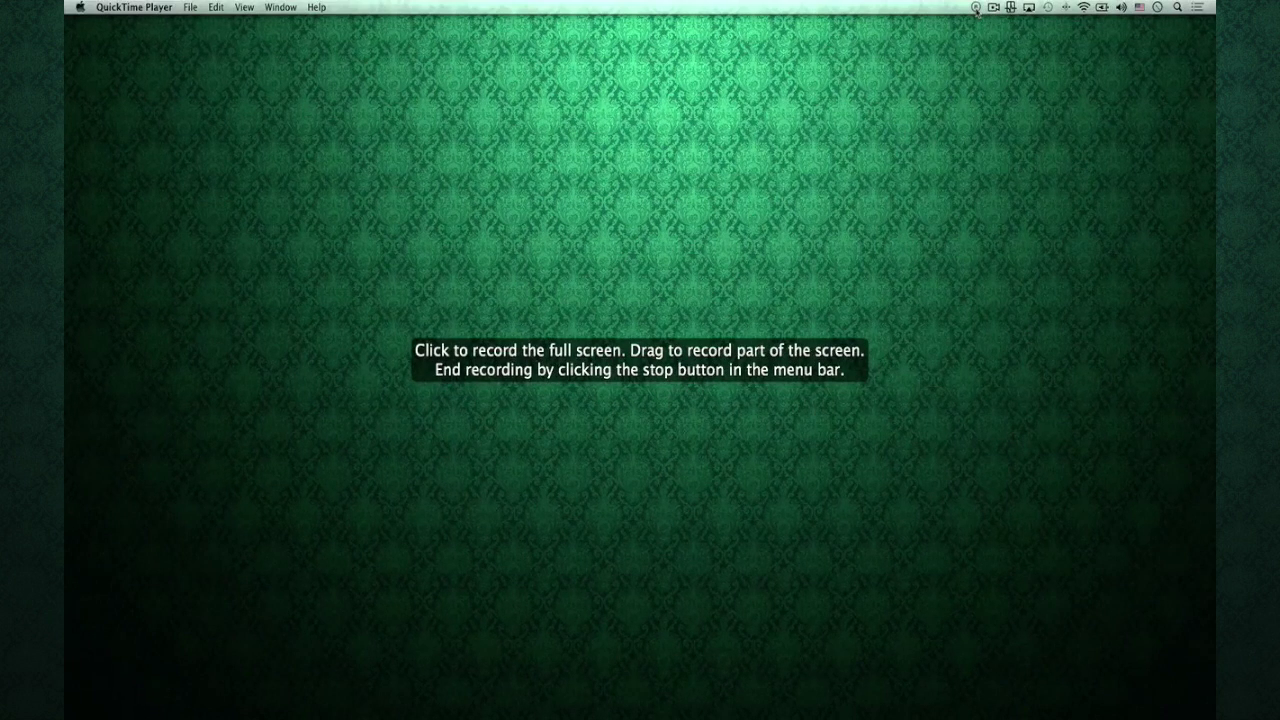
{"action": "left_click", "coordinate": [616, 306]}
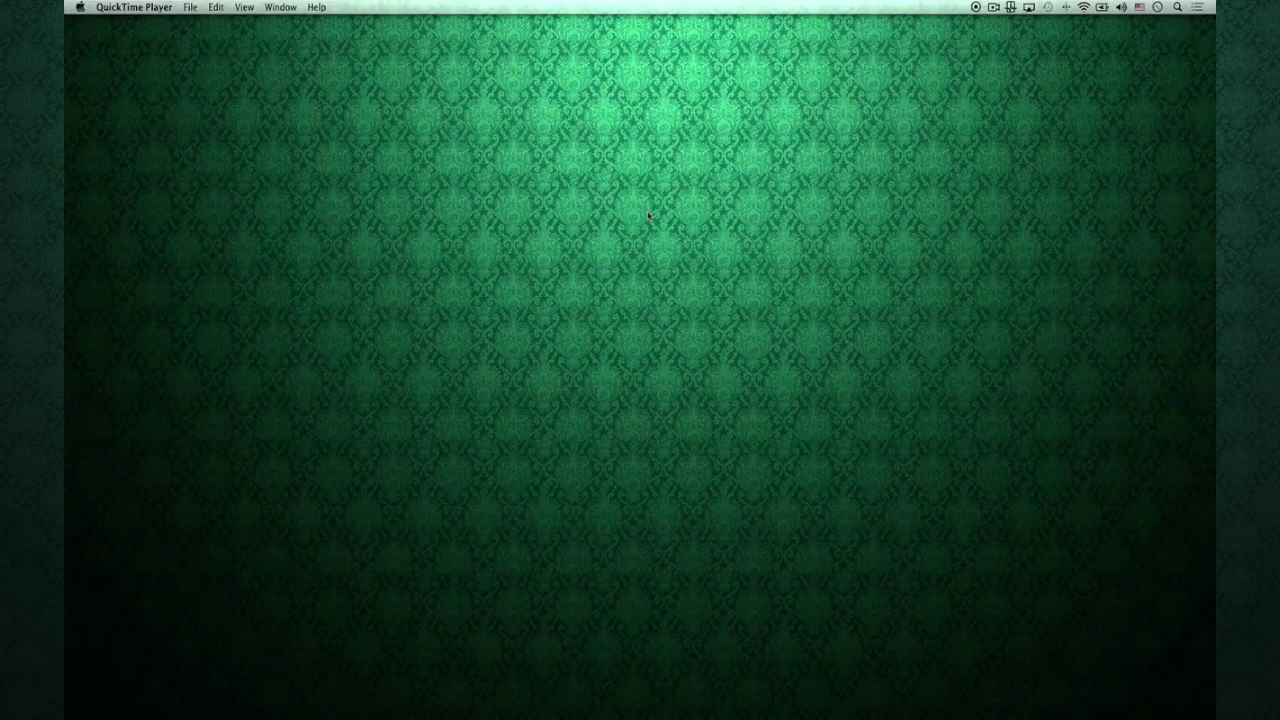
{"action": "mouse_move", "coordinate": [830, 714]}
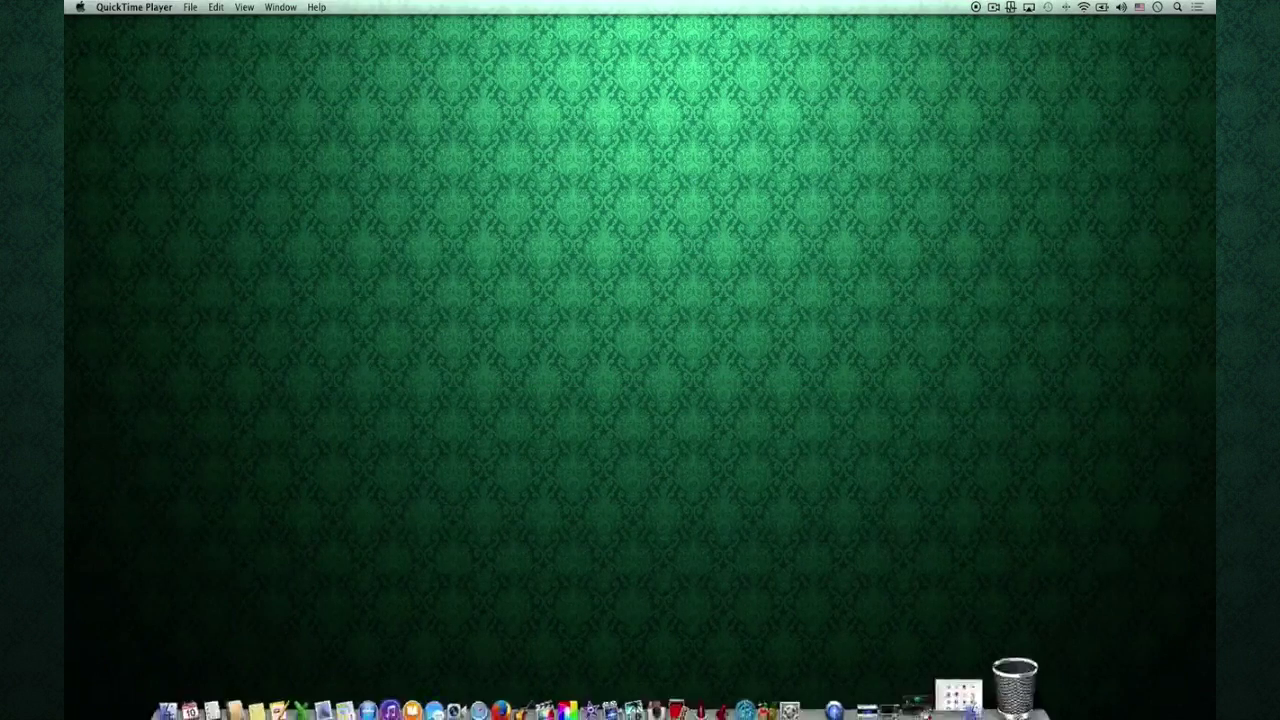
{"action": "left_click", "coordinate": [925, 675]}
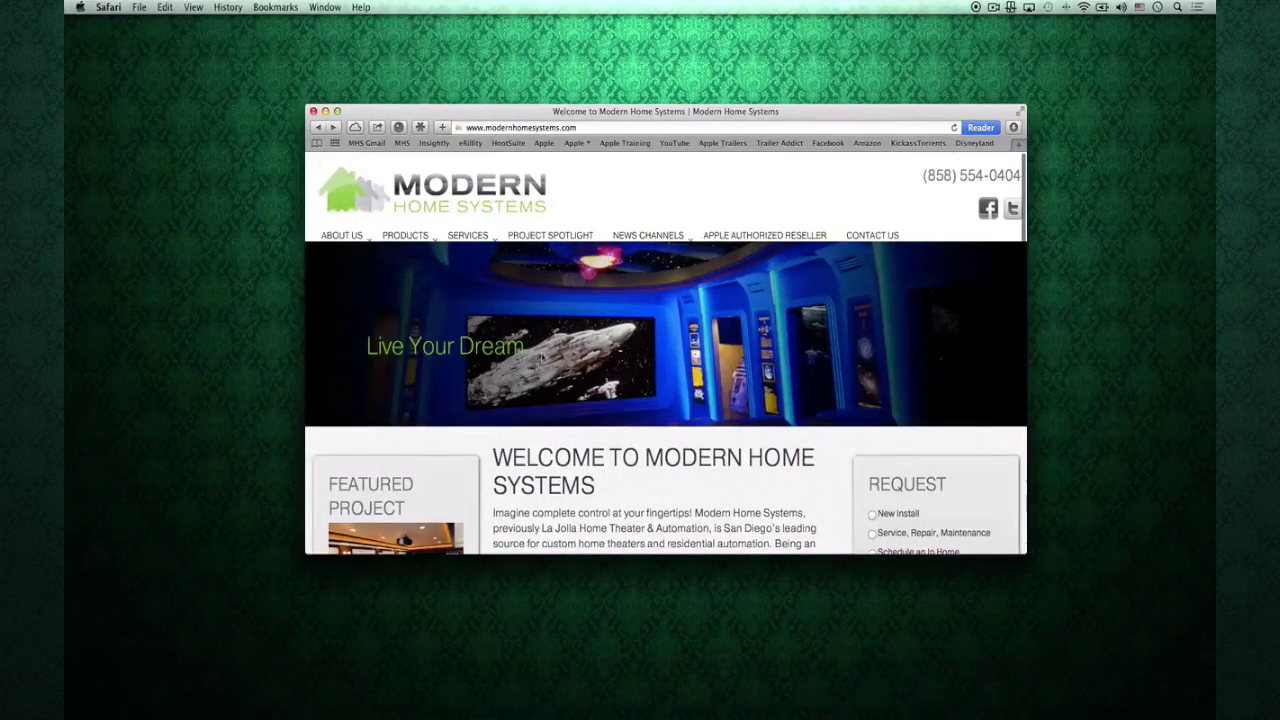
Step: Browse up and down the Modern Home Systems home page, ending at the Tech Tips section
{"action": "scroll", "coordinate": [560, 370], "scroll_direction": "down", "scroll_amount": 15}
{"action": "scroll", "coordinate": [543, 356], "scroll_direction": "up", "scroll_amount": 20}
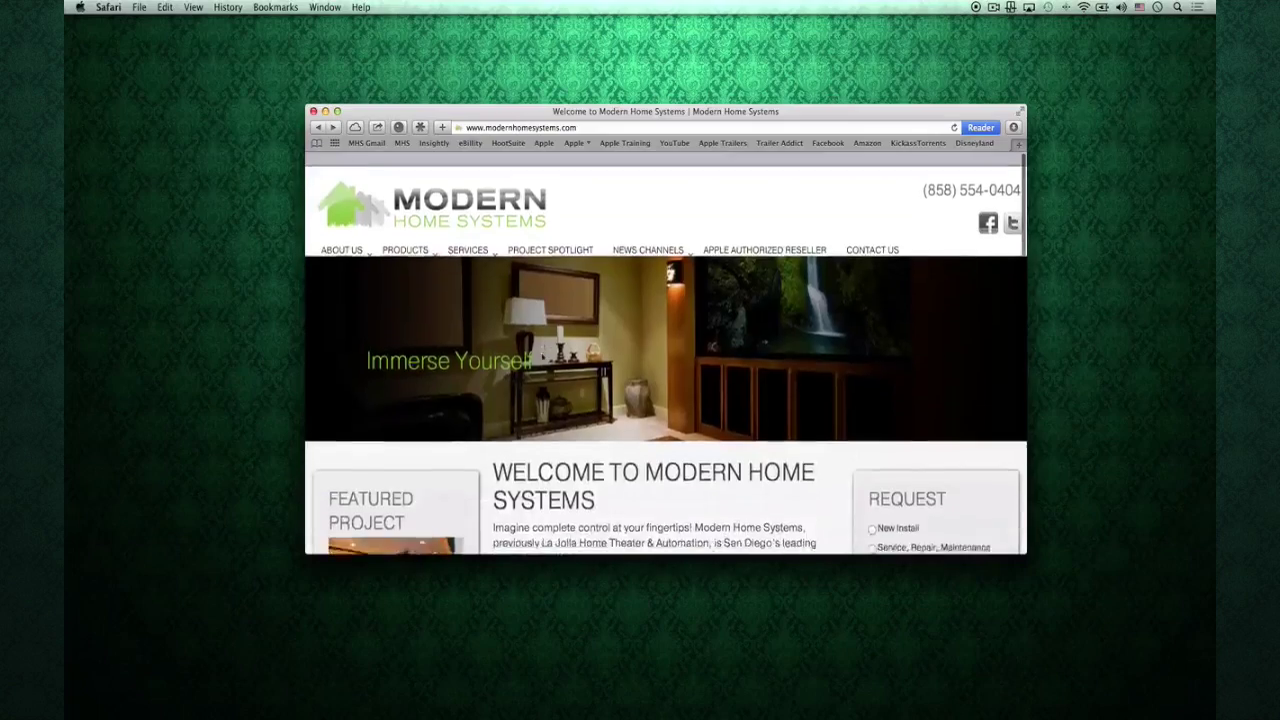
{"action": "scroll", "coordinate": [543, 358], "scroll_direction": "down", "scroll_amount": 15}
{"action": "scroll", "coordinate": [543, 358], "scroll_direction": "up", "scroll_amount": 15}
{"action": "scroll", "coordinate": [543, 356], "scroll_direction": "down", "scroll_amount": 3}
{"action": "scroll", "coordinate": [543, 356], "scroll_direction": "down", "scroll_amount": 10}
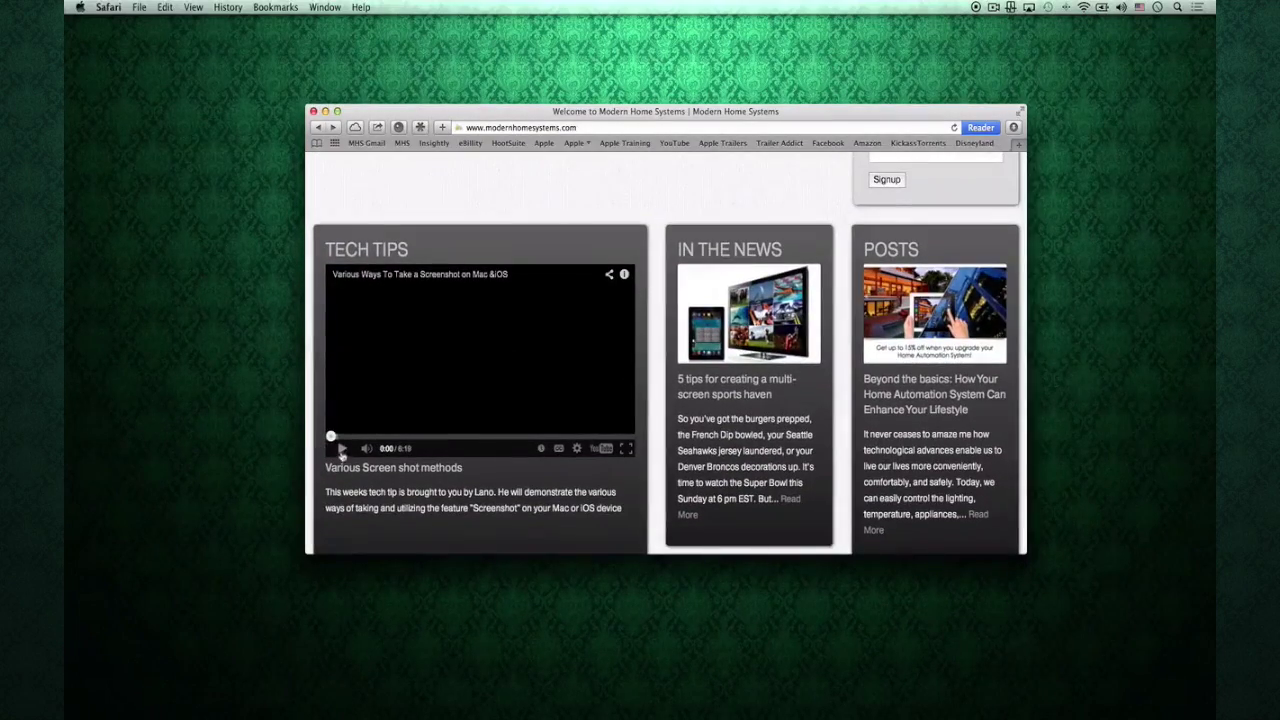
Step: Play the Tech Tips screenshot video, view it briefly in full screen, exit full screen and pause it
{"action": "left_click", "coordinate": [342, 450]}
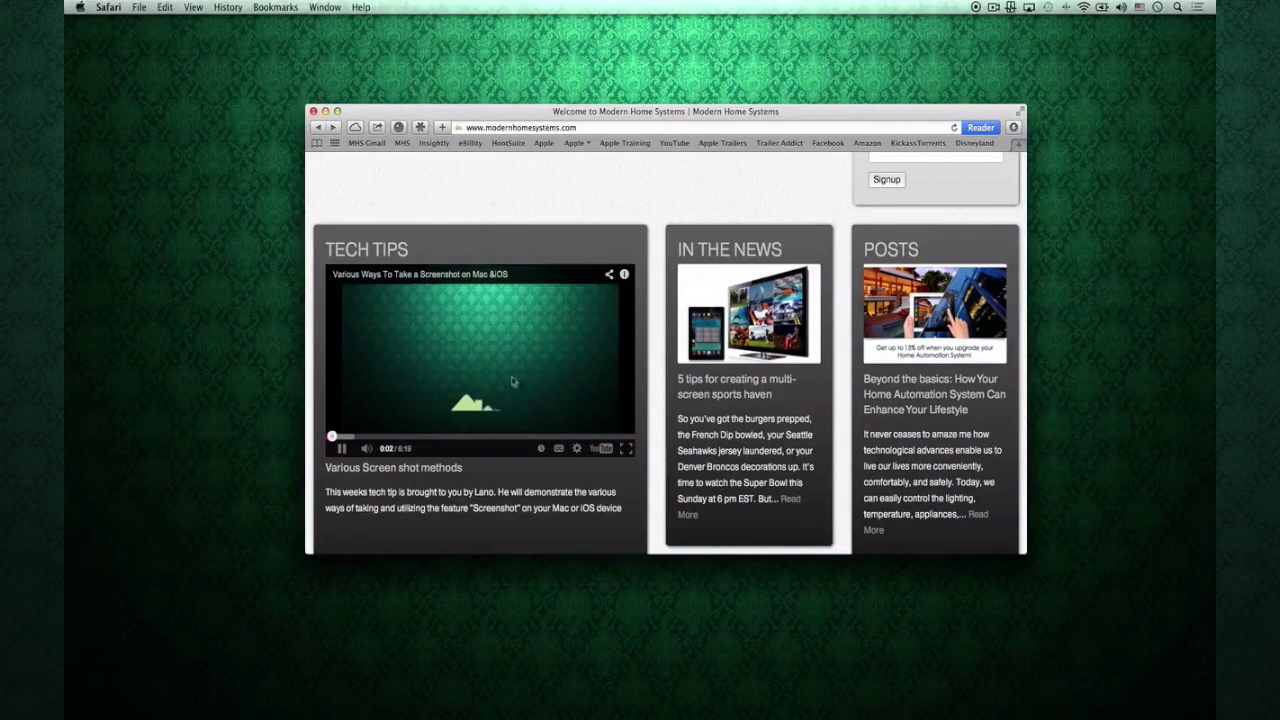
{"action": "left_click", "coordinate": [627, 449]}
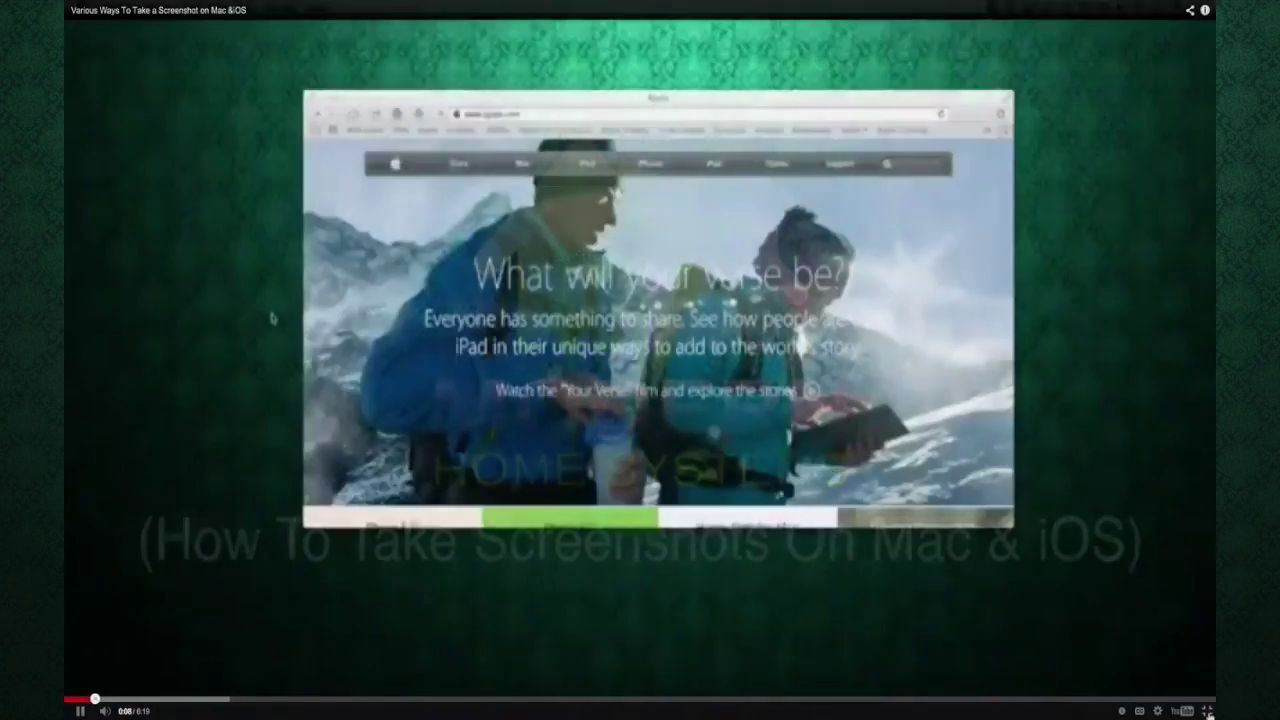
{"action": "key", "text": "Escape"}
{"action": "left_click", "coordinate": [341, 449]}
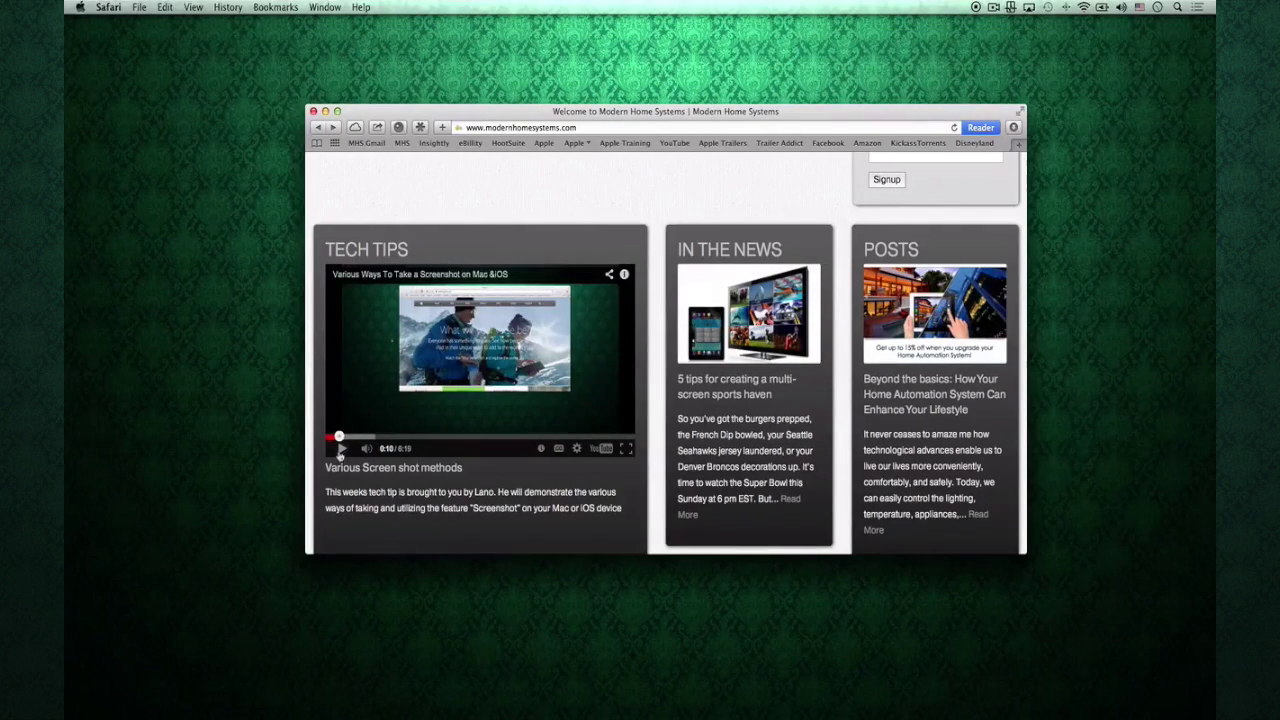
Step: Return to the beginning of the home page and stop the screen recording
{"action": "scroll", "coordinate": [468, 343], "scroll_direction": "up", "scroll_amount": 10}
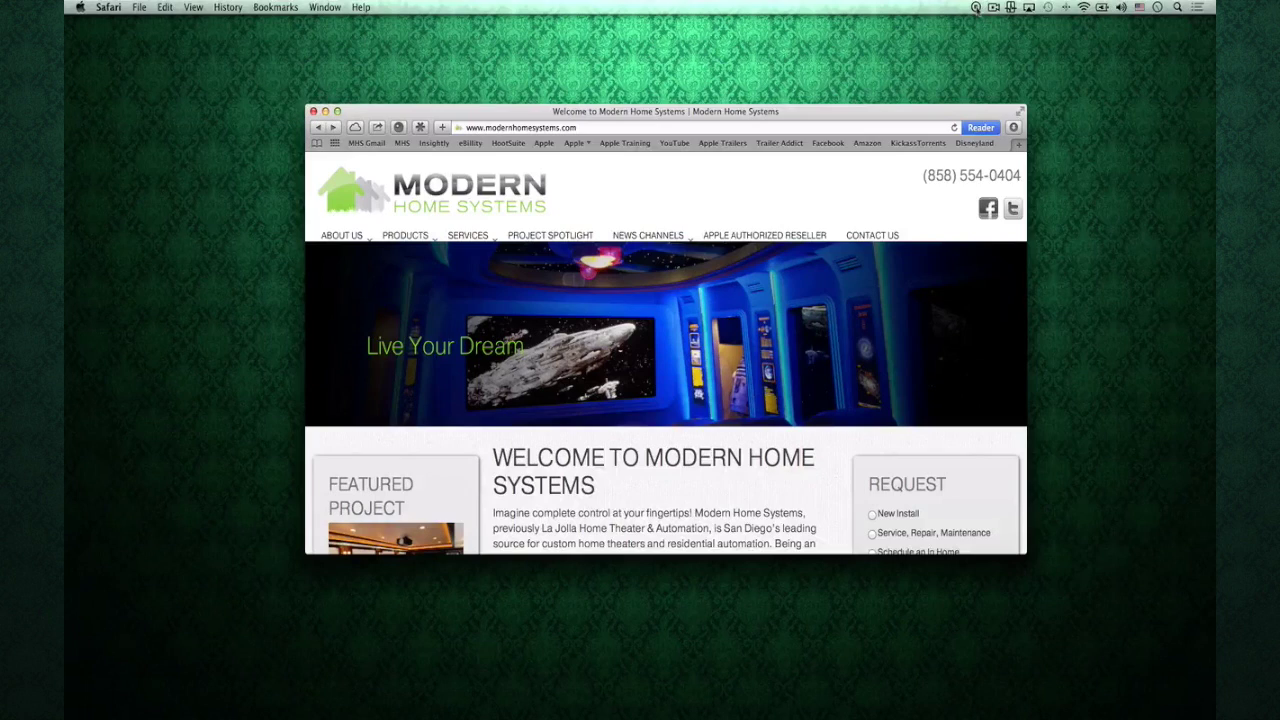
{"action": "left_click", "coordinate": [975, 7]}
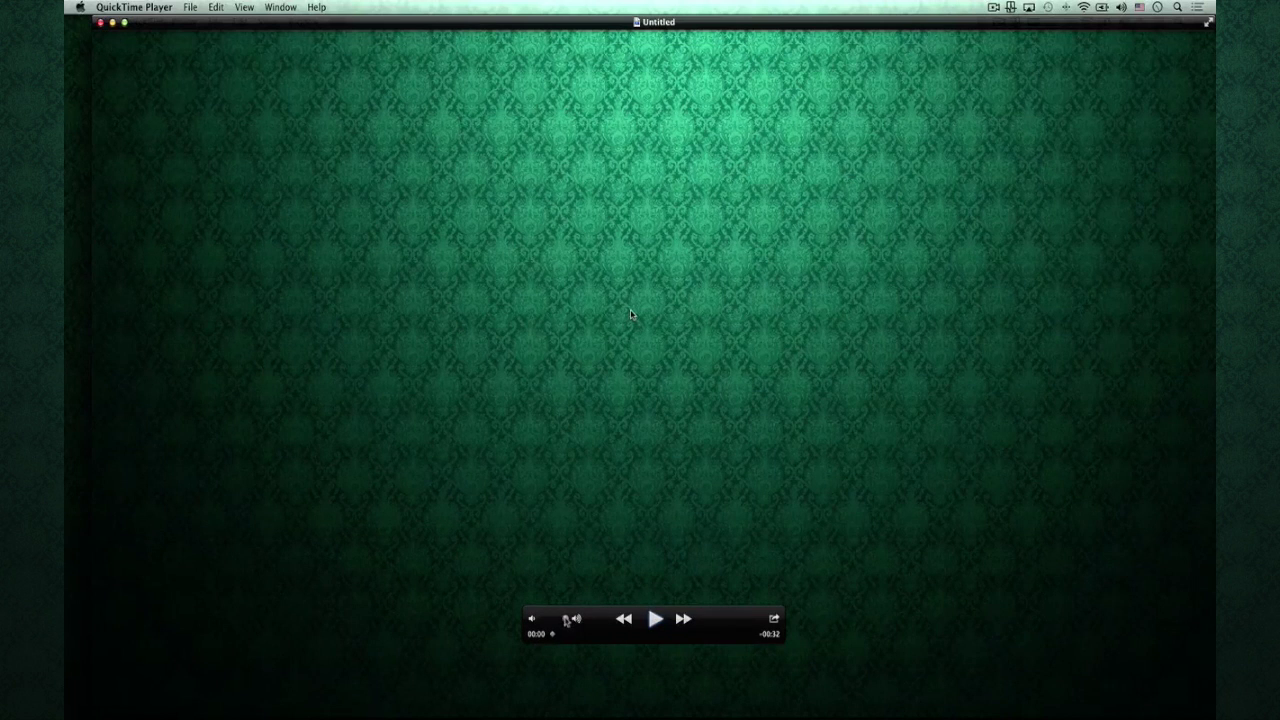
Step: Turn down the finished recording's volume and preview it, jumping ahead to about 00:19 and pausing after further playback
{"action": "left_click_drag", "start_coordinate": [567, 622], "coordinate": [557, 622]}
{"action": "left_click", "coordinate": [654, 623]}
{"action": "left_click", "coordinate": [654, 623]}
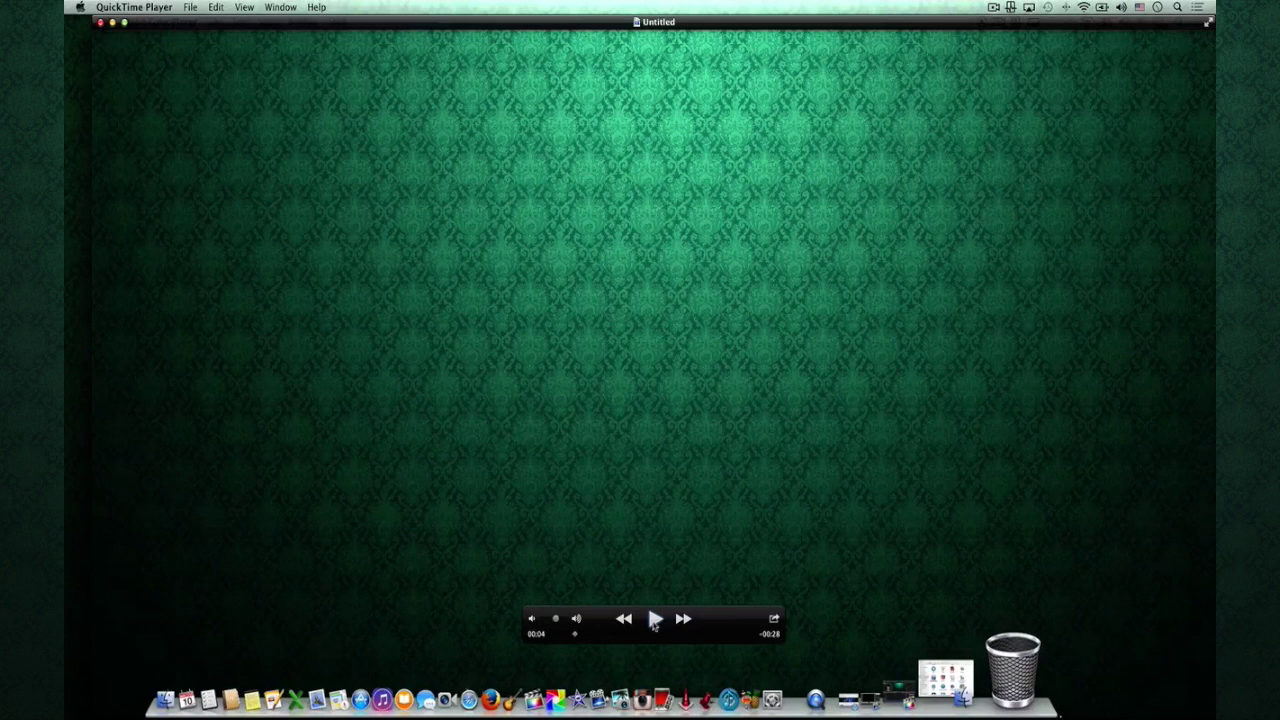
{"action": "left_click", "coordinate": [654, 622]}
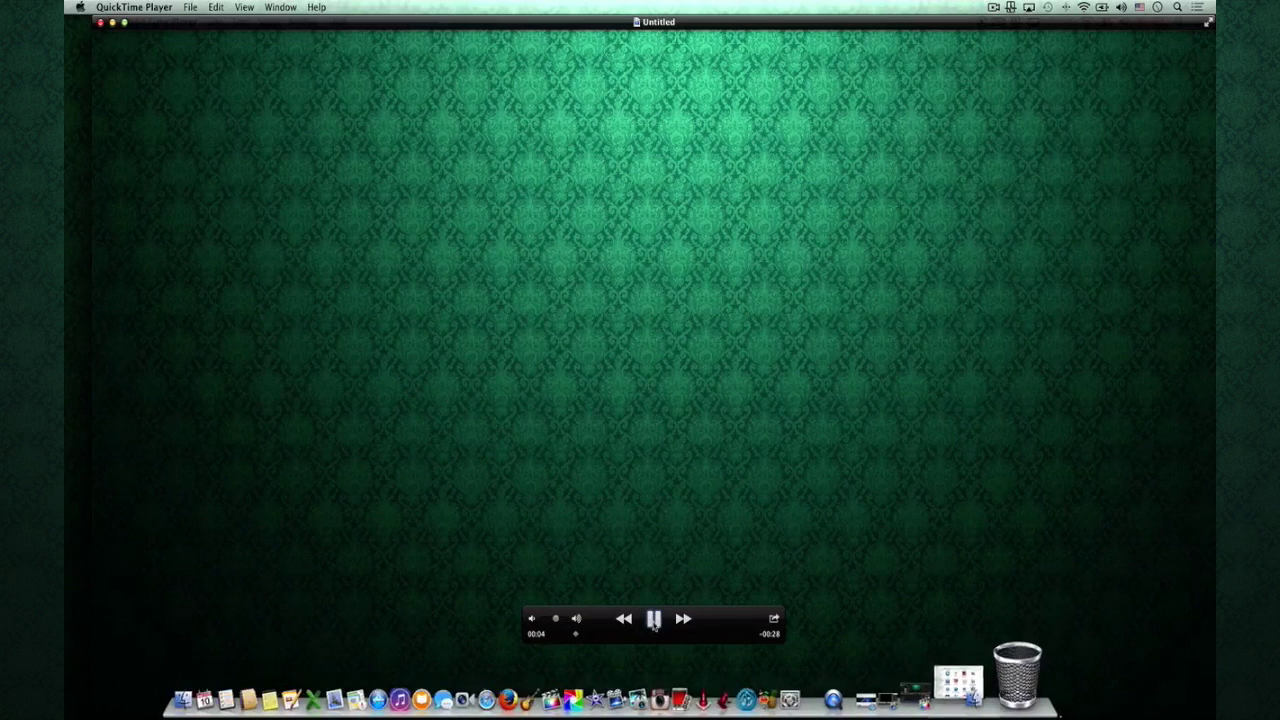
{"action": "left_click", "coordinate": [654, 622]}
{"action": "left_click_drag", "start_coordinate": [689, 634], "coordinate": [671, 634]}
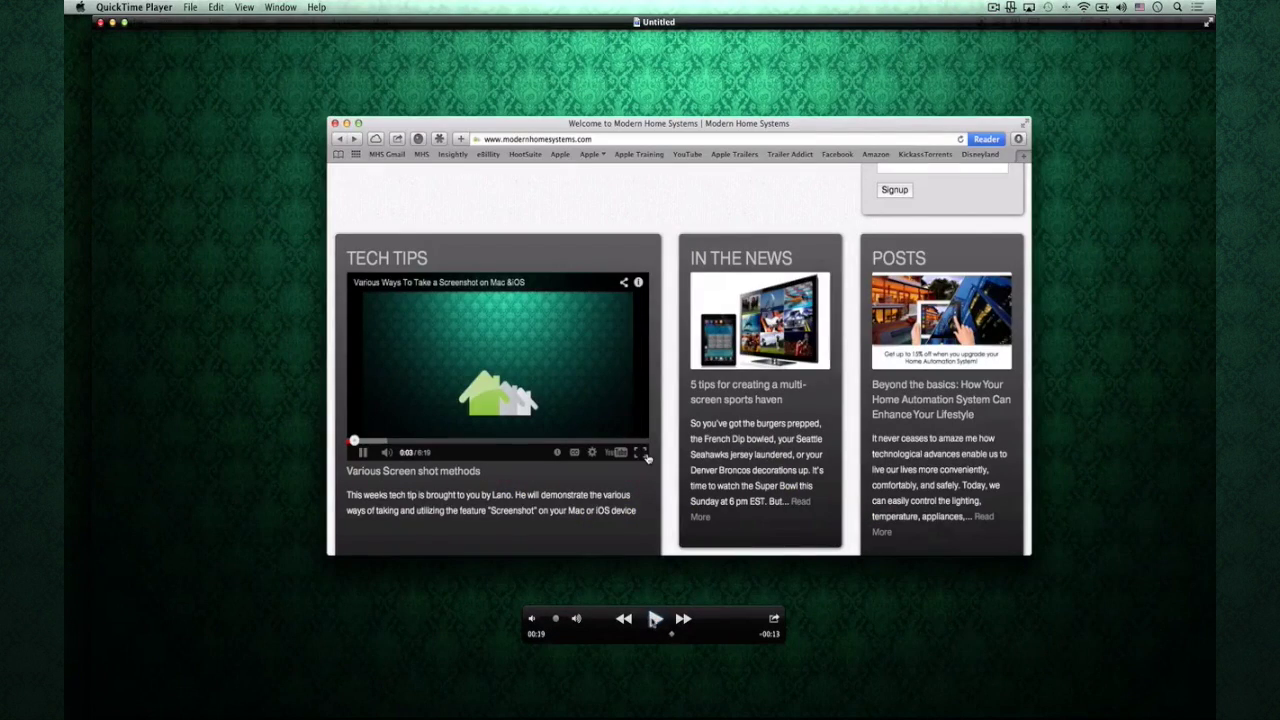
{"action": "left_click", "coordinate": [654, 620]}
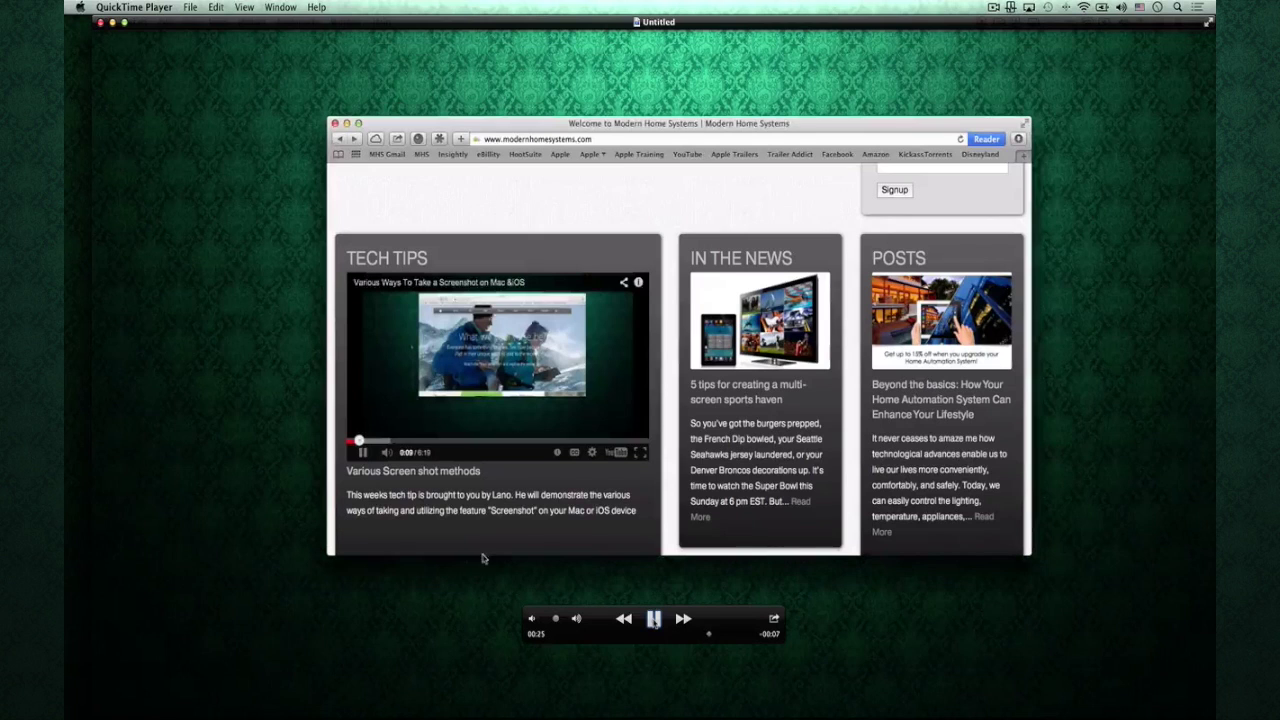
{"action": "left_click", "coordinate": [654, 619]}
Step: Close the untitled recording, try out the export name field, clear it and discard the recording without saving
{"action": "left_click", "coordinate": [101, 24]}
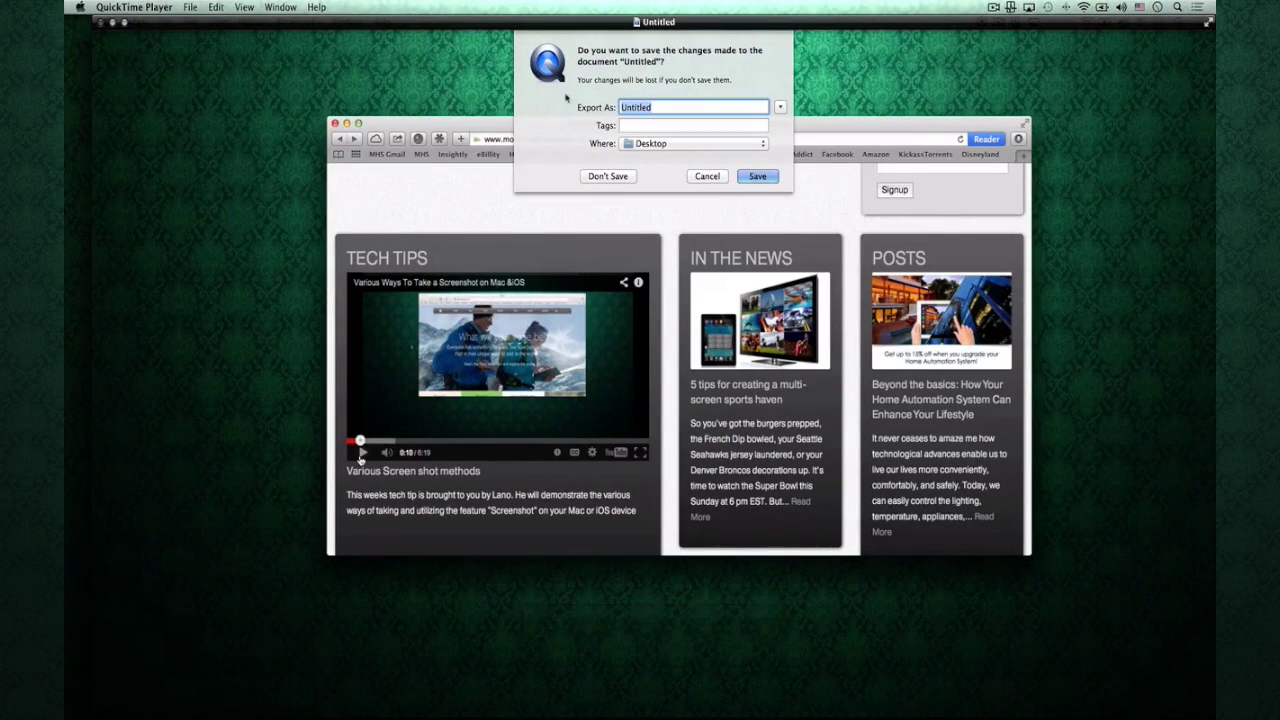
{"action": "type", "text": "hgvhfght"}
{"action": "key", "text": "BackSpace"}
{"action": "key", "text": "BackSpace"}
{"action": "key", "text": "BackSpace"}
{"action": "key", "text": "BackSpace"}
{"action": "key", "text": "BackSpace"}
{"action": "key", "text": "BackSpace"}
{"action": "key", "text": "BackSpace"}
{"action": "key", "text": "BackSpace"}
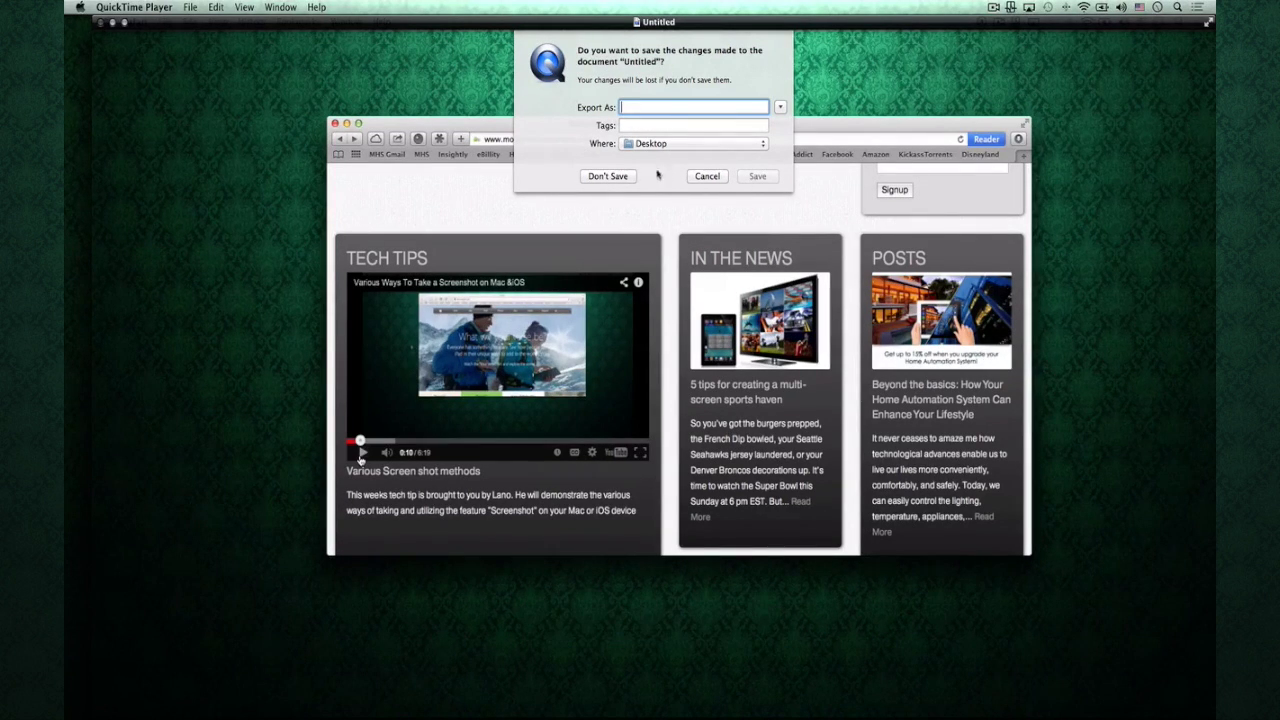
{"action": "left_click", "coordinate": [607, 176]}
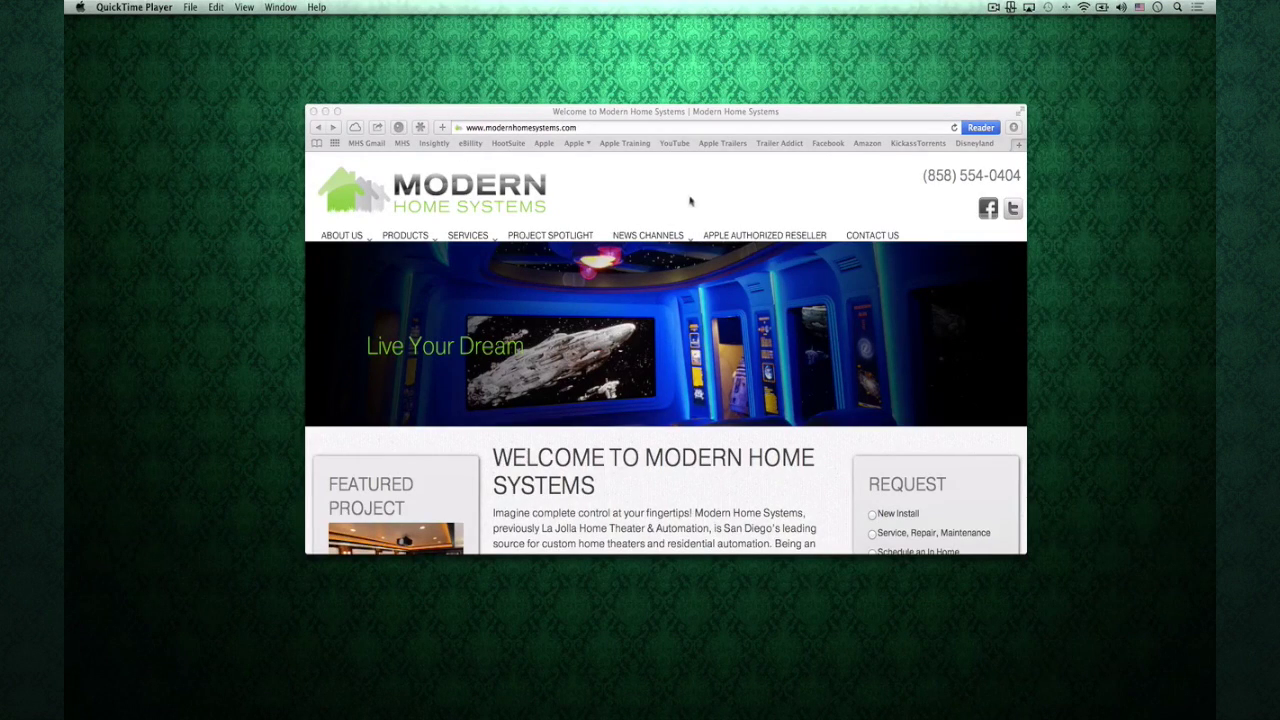
Step: Set up a new screen recording and start the Tech Tips screenshot video on the home page with its sound muted
{"action": "left_click", "coordinate": [190, 7]}
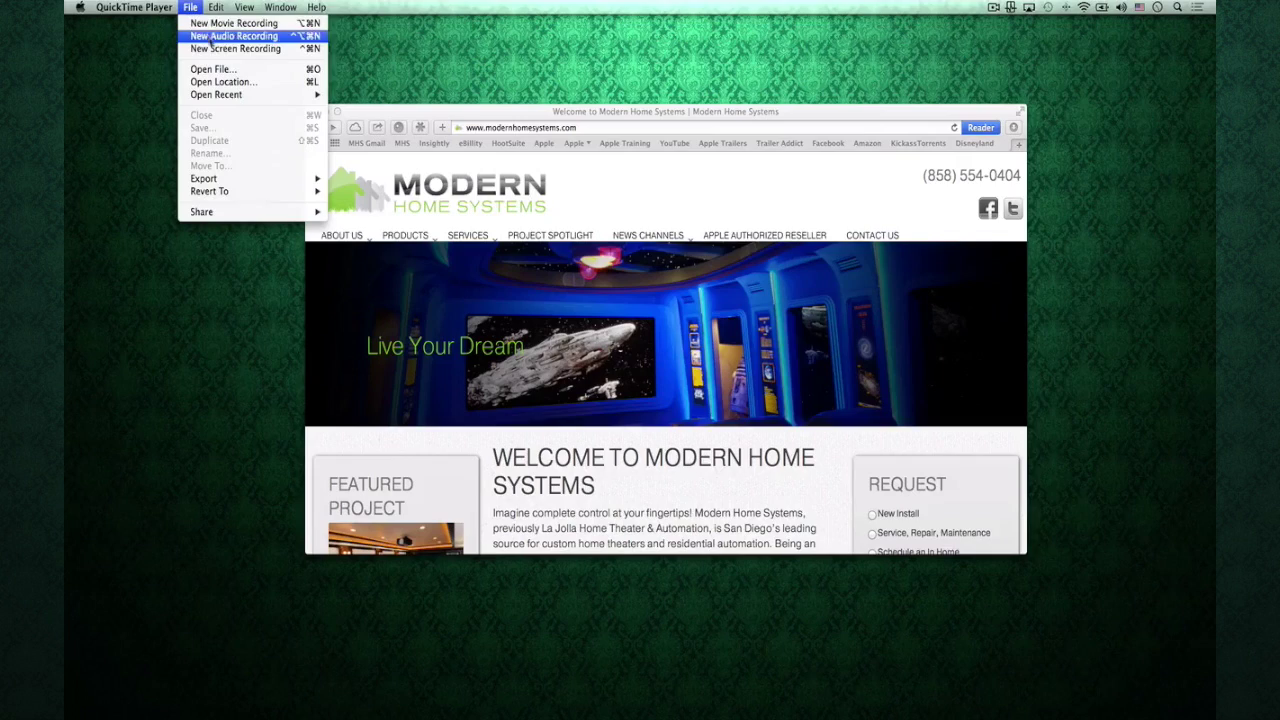
{"action": "left_click", "coordinate": [235, 48]}
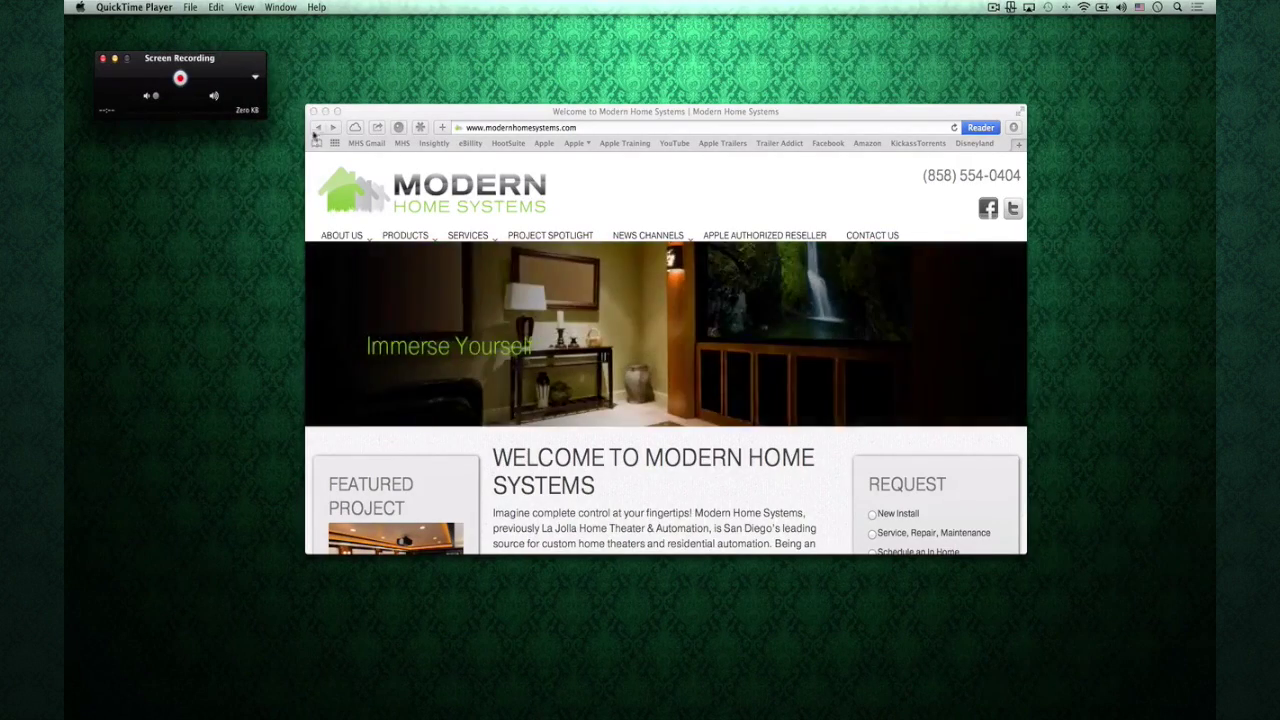
{"action": "scroll", "coordinate": [538, 416], "scroll_direction": "down", "scroll_amount": 5}
{"action": "scroll", "coordinate": [538, 416], "scroll_direction": "down", "scroll_amount": 15}
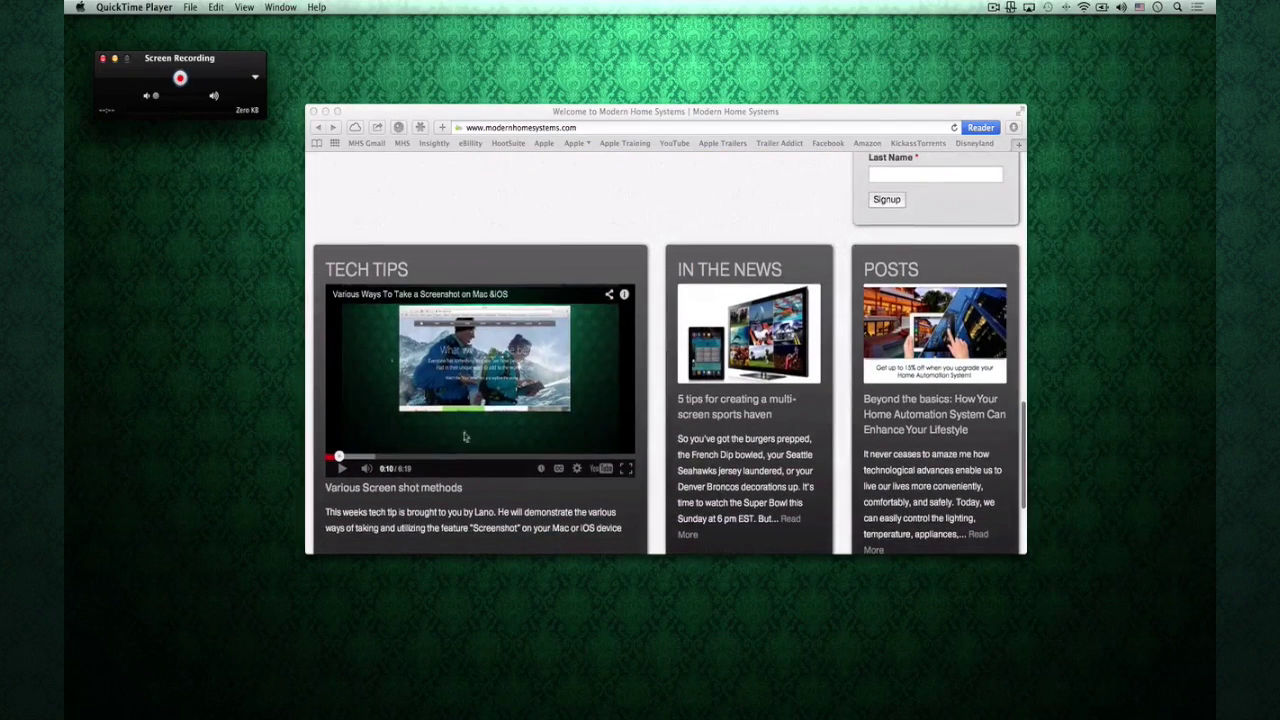
{"action": "left_click", "coordinate": [372, 472]}
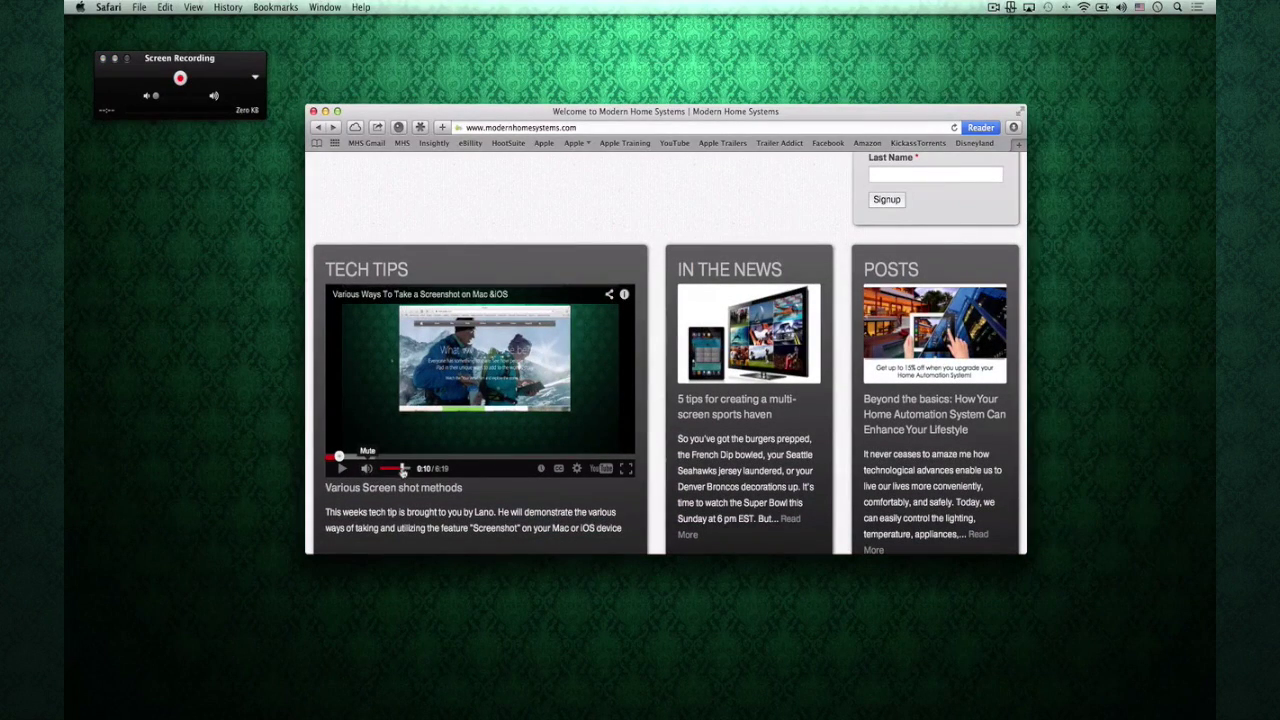
{"action": "left_click_drag", "start_coordinate": [403, 470], "coordinate": [380, 477]}
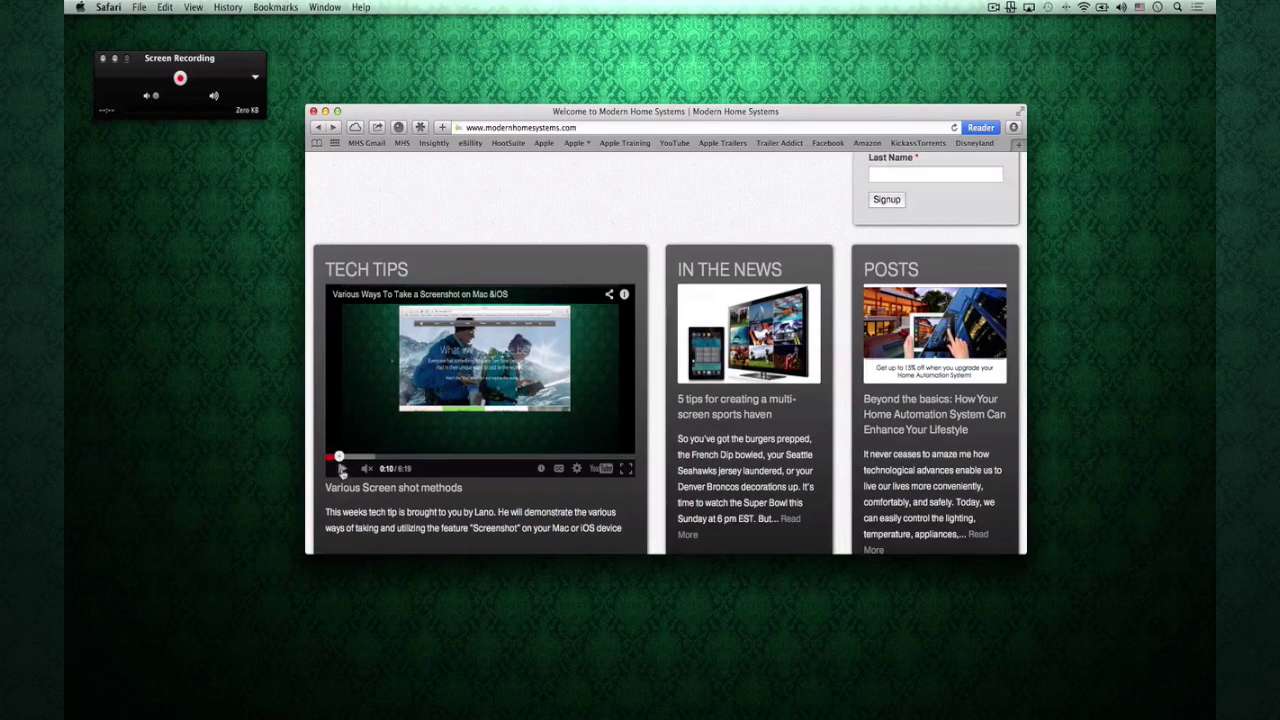
{"action": "left_click", "coordinate": [342, 470]}
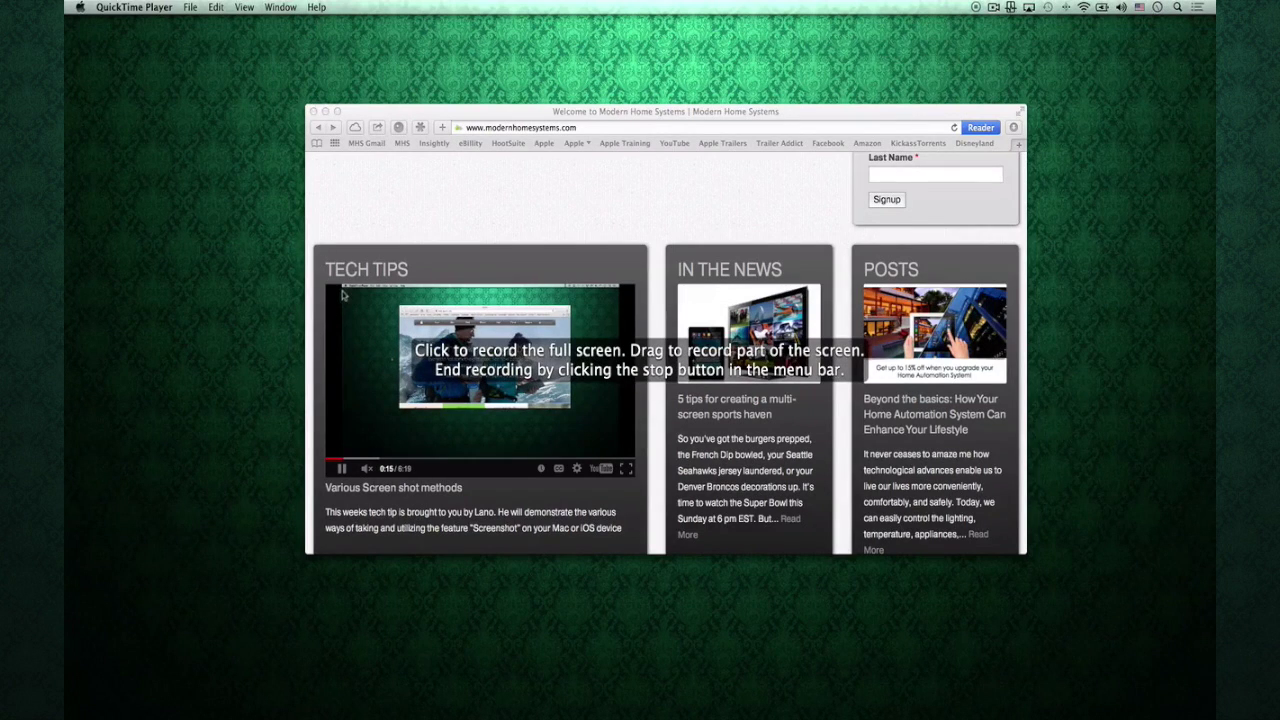
Step: Record only the picture area of the Tech Tips video for about 7 seconds and preview the finished clip to about 00:05
{"action": "left_click_drag", "start_coordinate": [339, 289], "coordinate": [630, 456]}
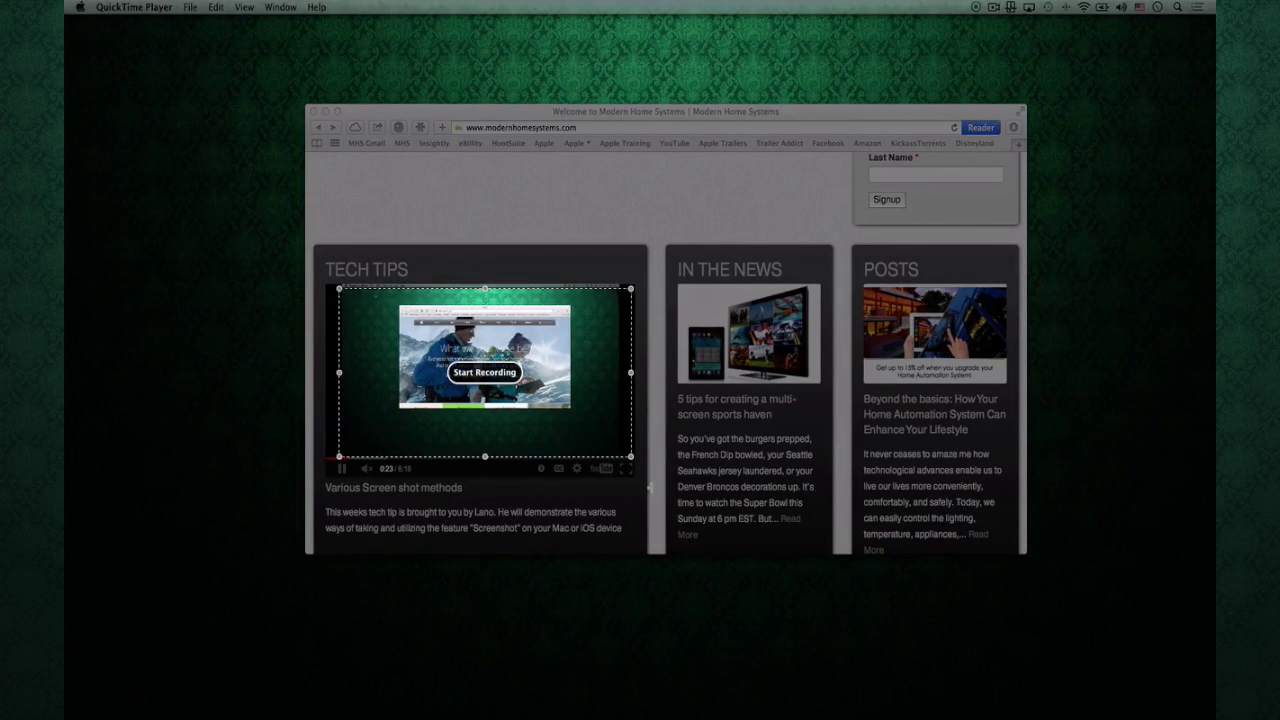
{"action": "left_click", "coordinate": [477, 373]}
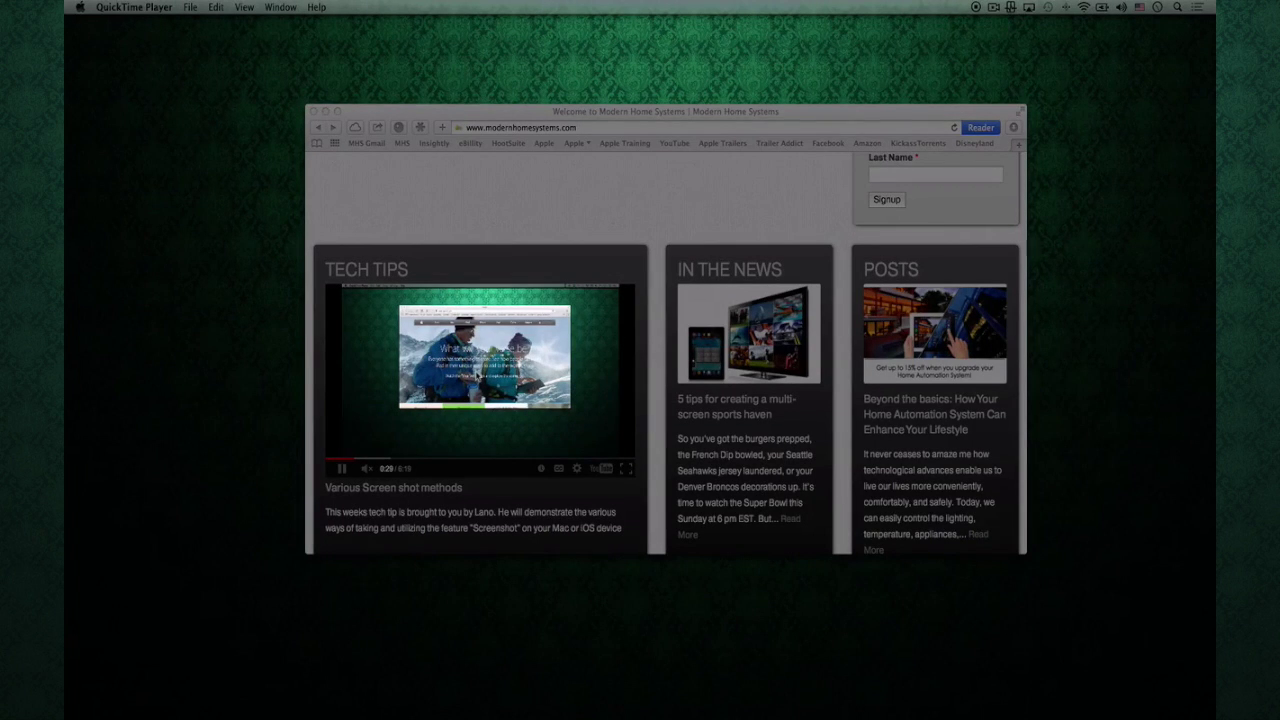
{"action": "left_click", "coordinate": [977, 8]}
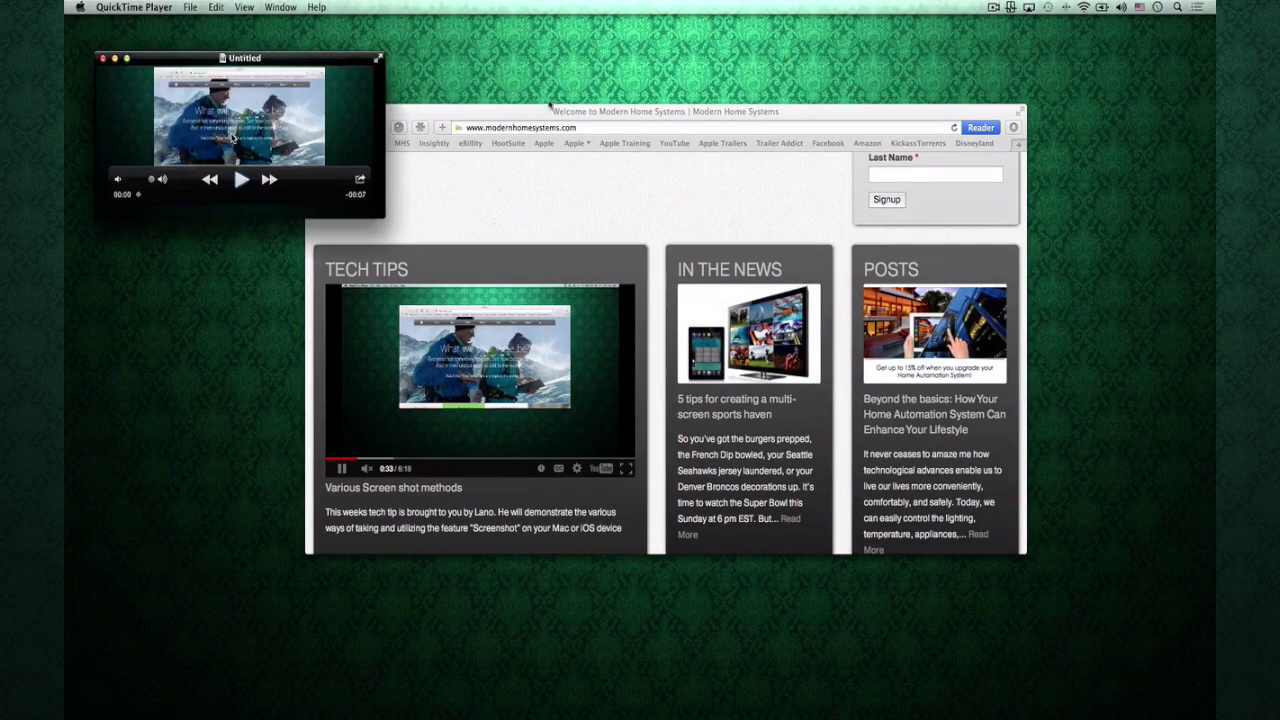
{"action": "left_click", "coordinate": [241, 180]}
{"action": "left_click", "coordinate": [241, 180]}
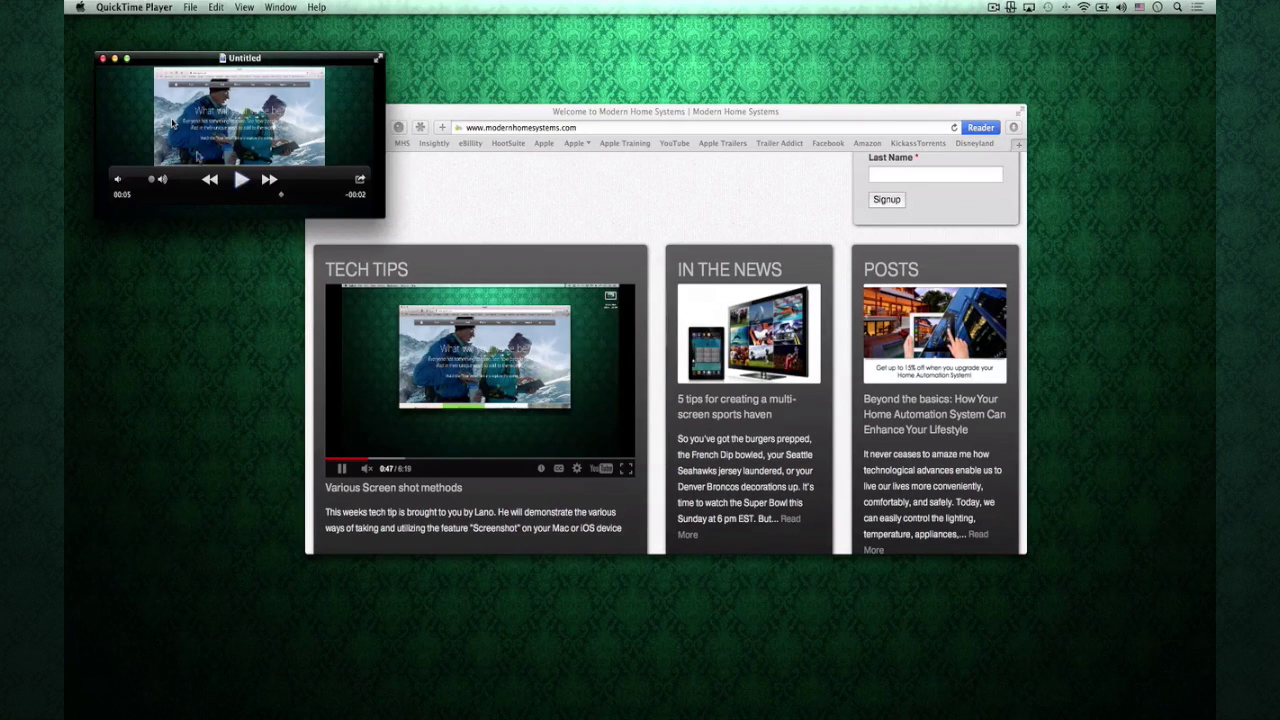
Step: Close the untitled recording and save it to the Desktop under the name Tip
{"action": "left_click", "coordinate": [103, 58]}
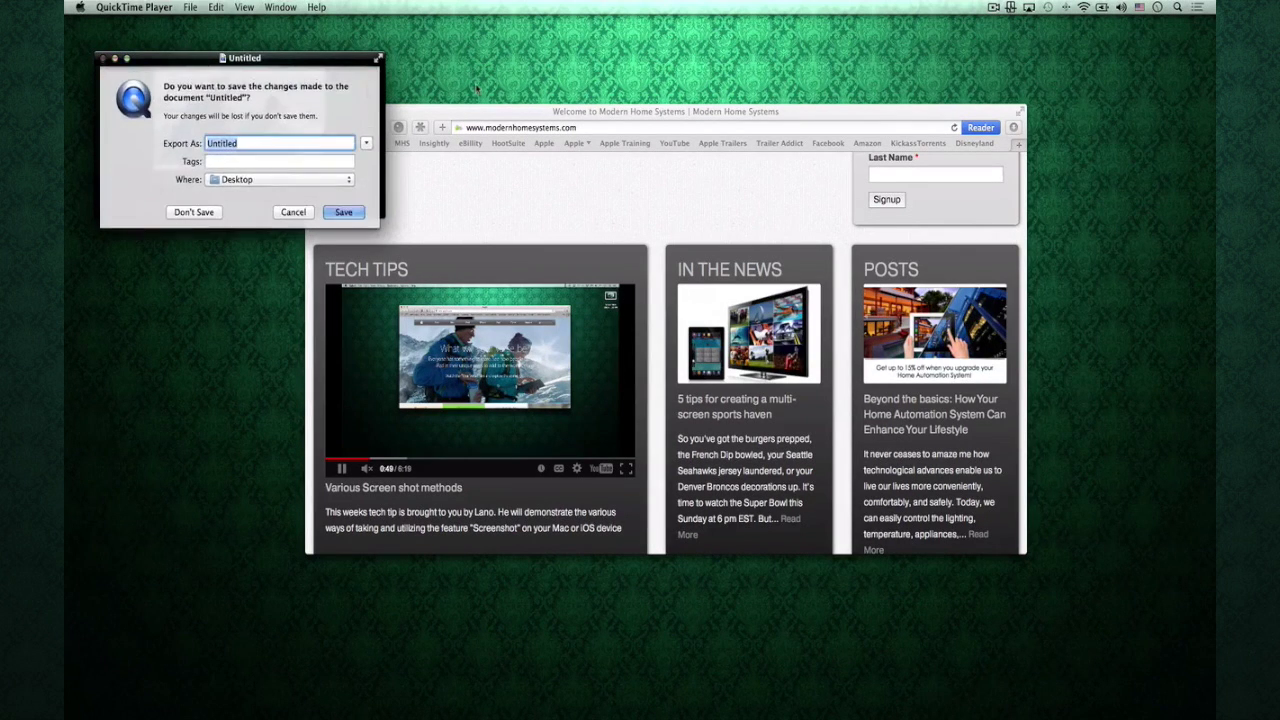
{"action": "type", "text": "T"}
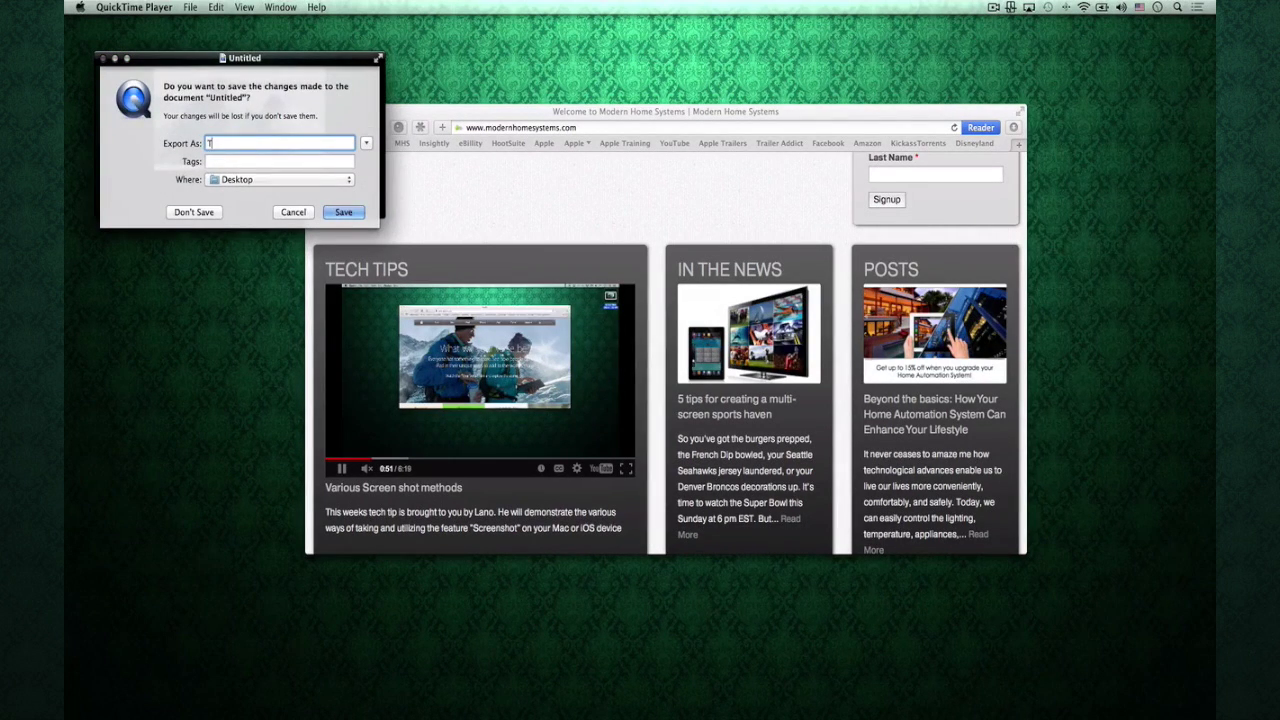
{"action": "type", "text": "ip"}
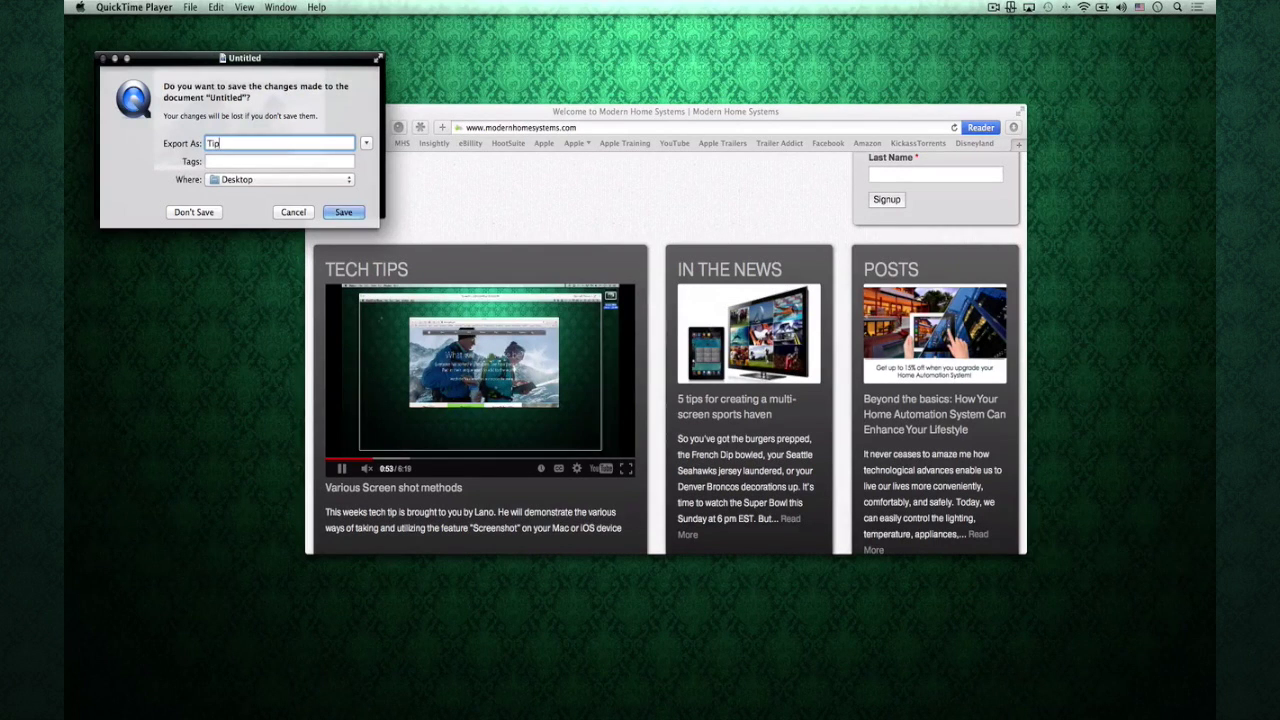
{"action": "left_click", "coordinate": [335, 209]}
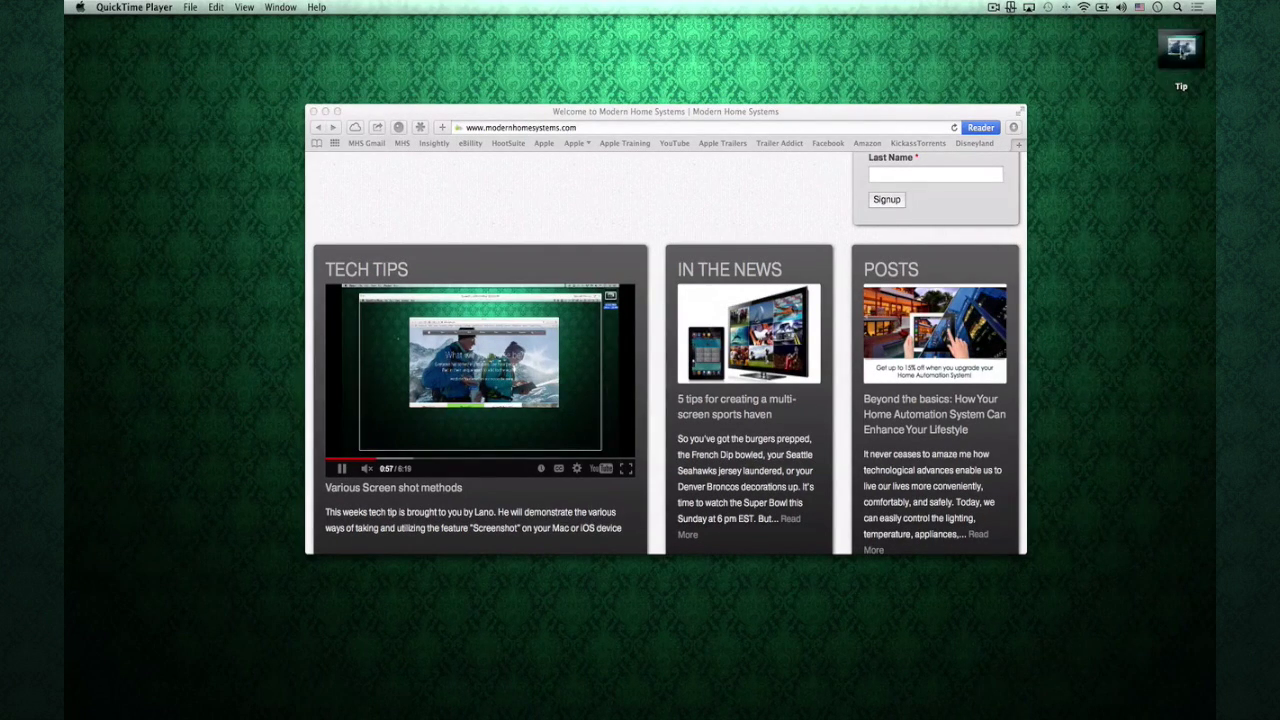
Step: Minimise the web page, switch to Final Cut Pro and add the desktop's Tip clip to the Tech Tip timeline right after the opening logo clip
{"action": "left_click", "coordinate": [325, 111]}
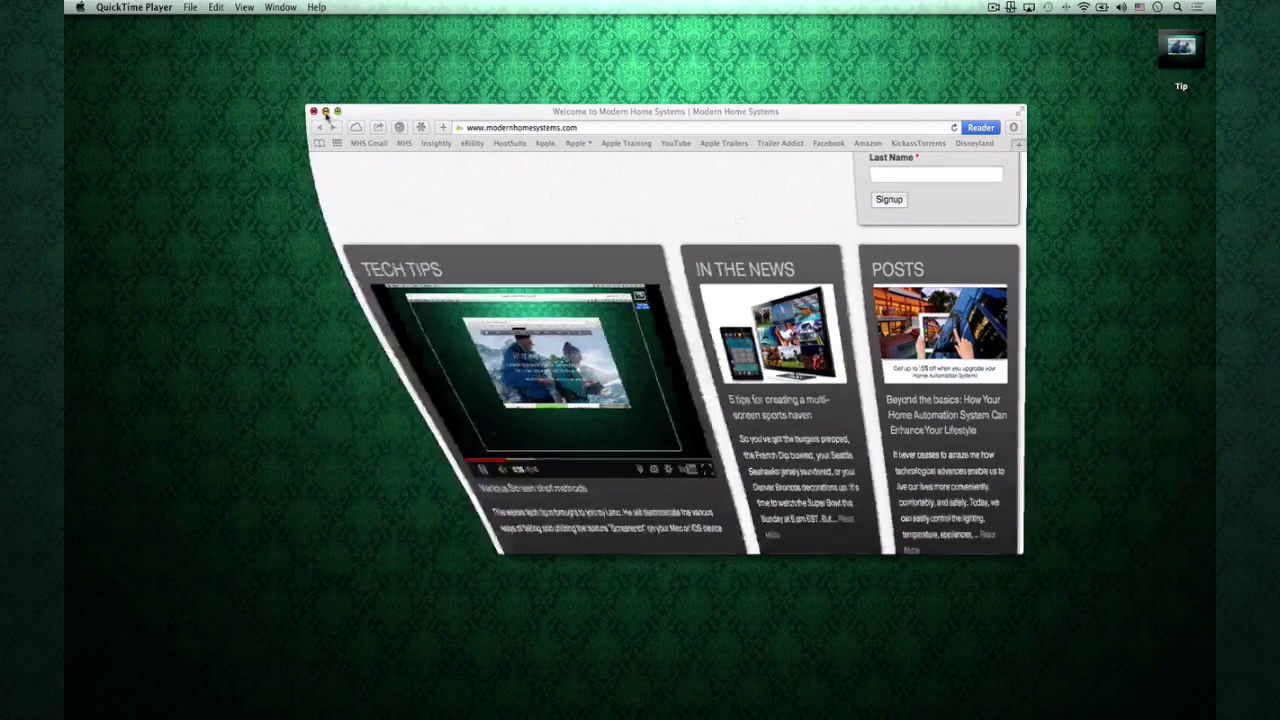
{"action": "key", "text": "F12"}
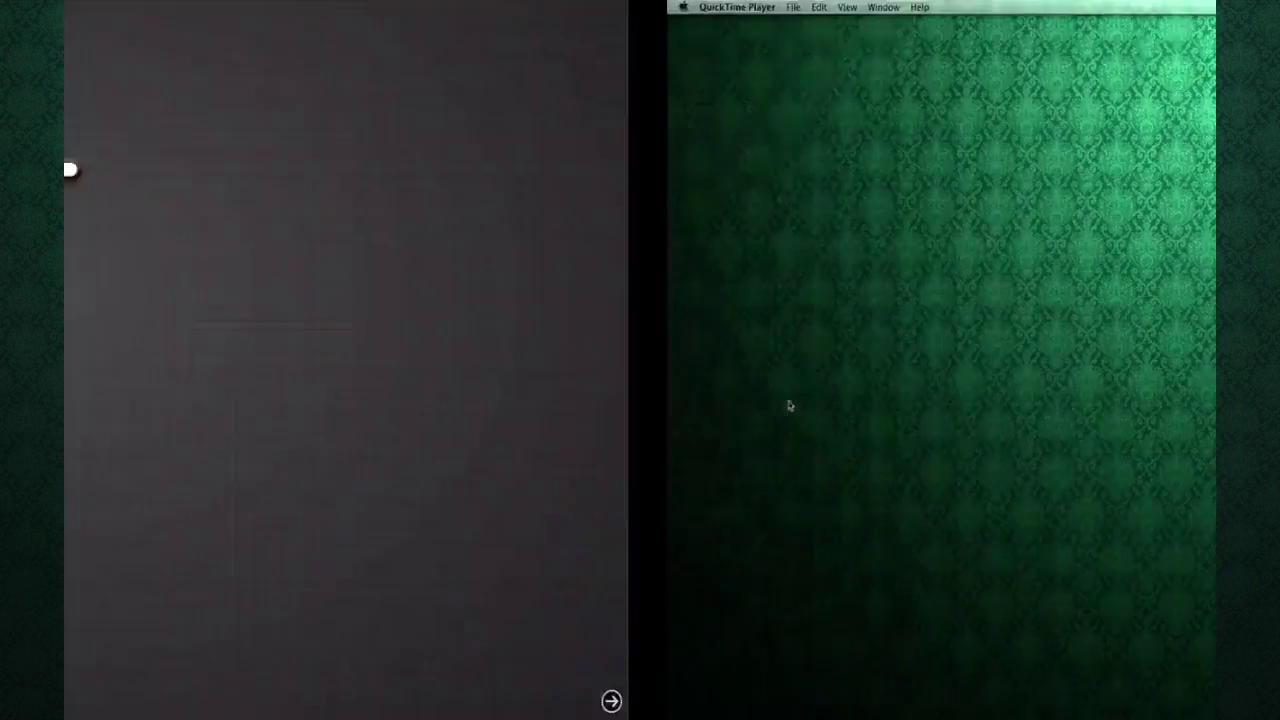
{"action": "key", "text": "F12"}
{"action": "mouse_move", "coordinate": [984, 715]}
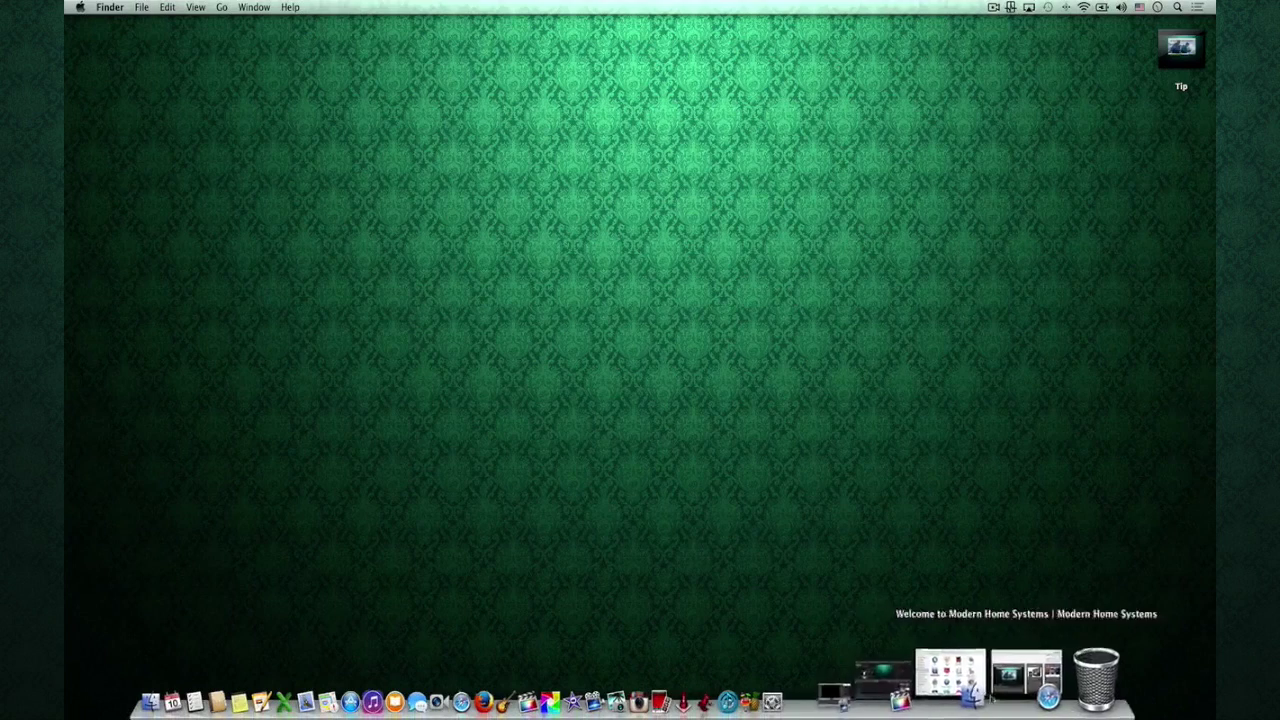
{"action": "left_click", "coordinate": [956, 680]}
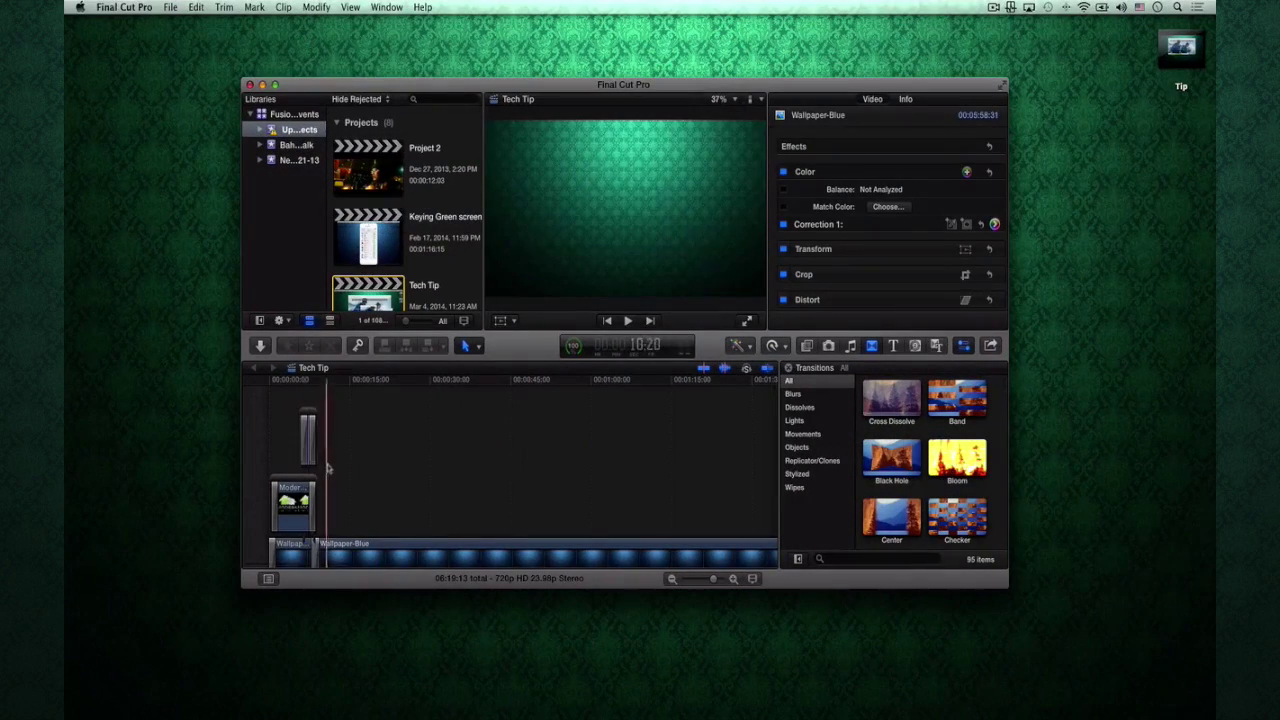
{"action": "mouse_move", "coordinate": [1188, 58]}
{"action": "left_click_drag", "start_coordinate": [1188, 58], "coordinate": [318, 508]}
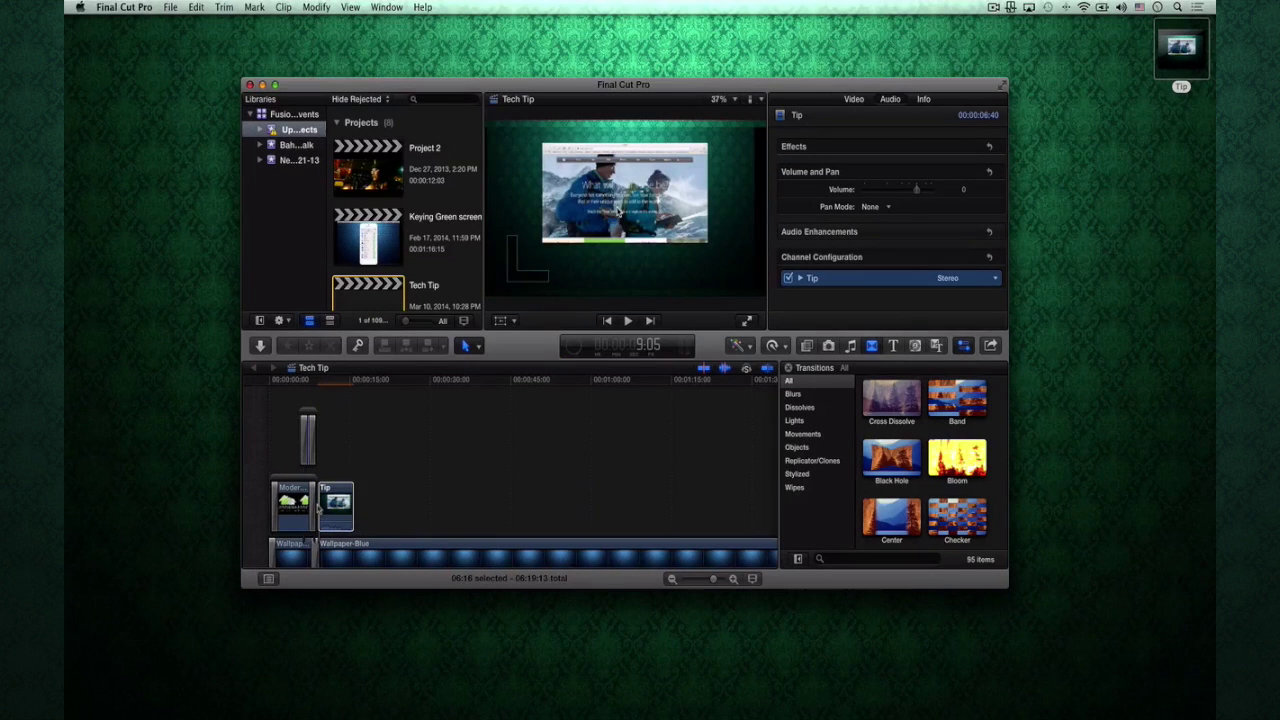